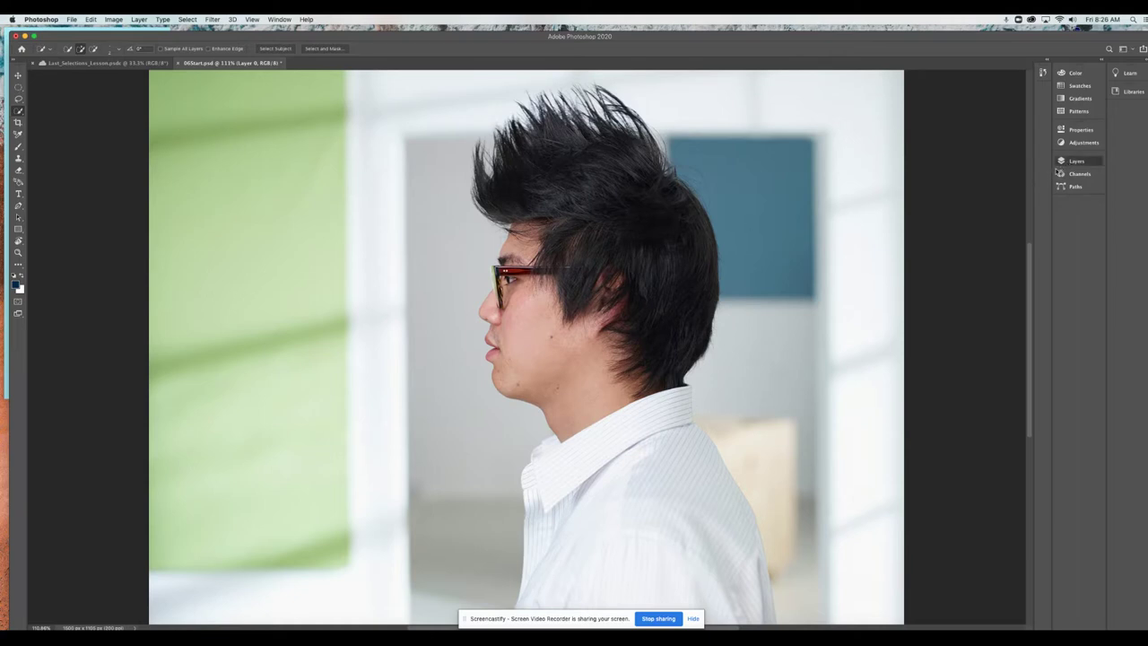
# Make the Magazine Background layer visible and preview it by temporarily hiding Layer 0
pyautogui.click(1075, 161)
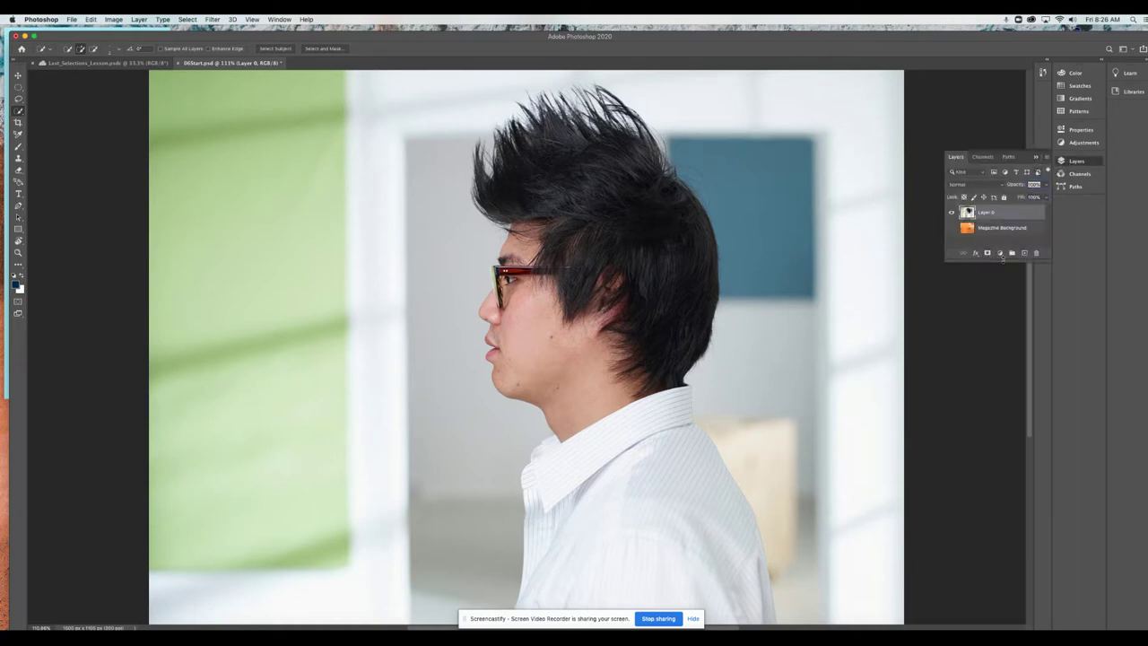
pyautogui.moveTo(998, 260); pyautogui.dragTo(994, 396)
pyautogui.click(951, 227)
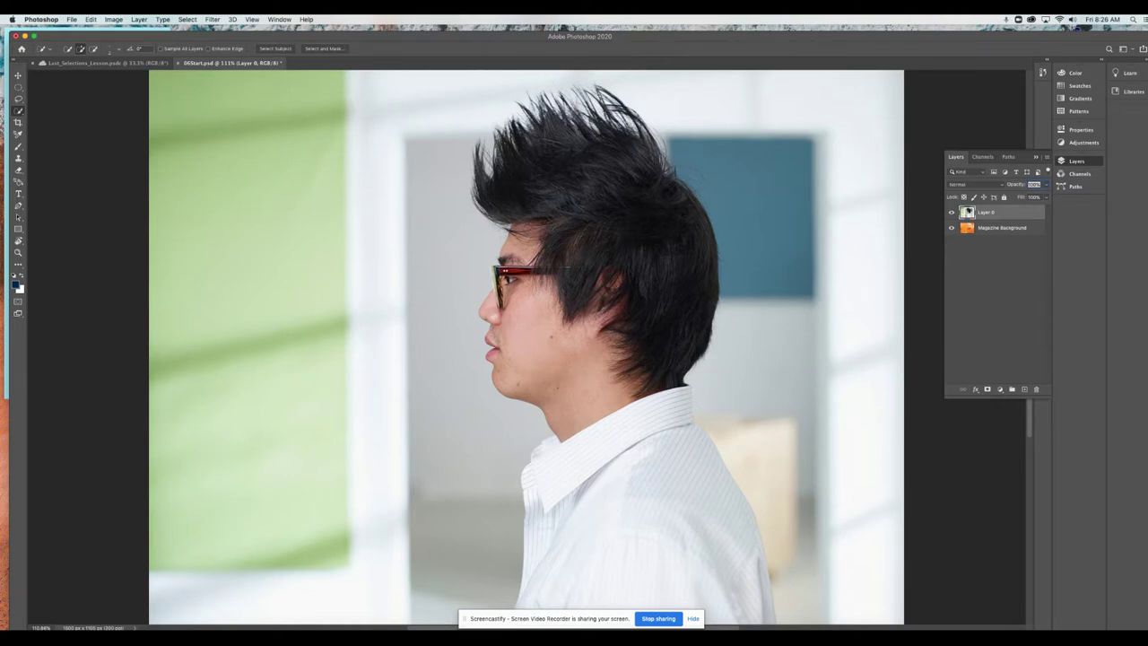
pyautogui.click(951, 213)
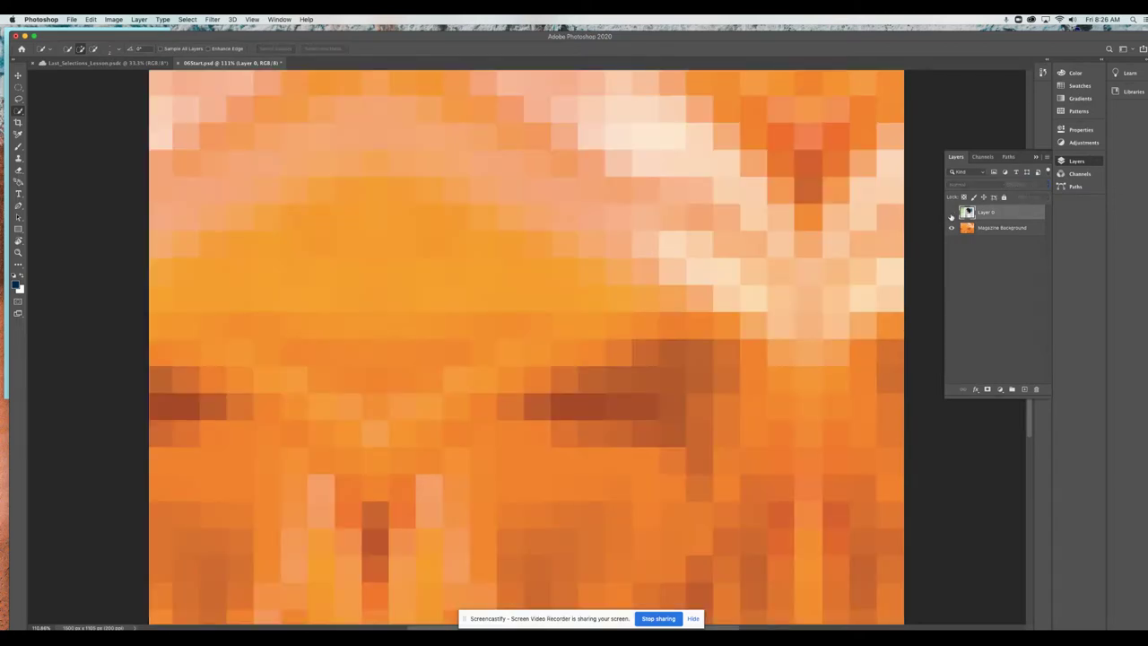
pyautogui.click(951, 213)
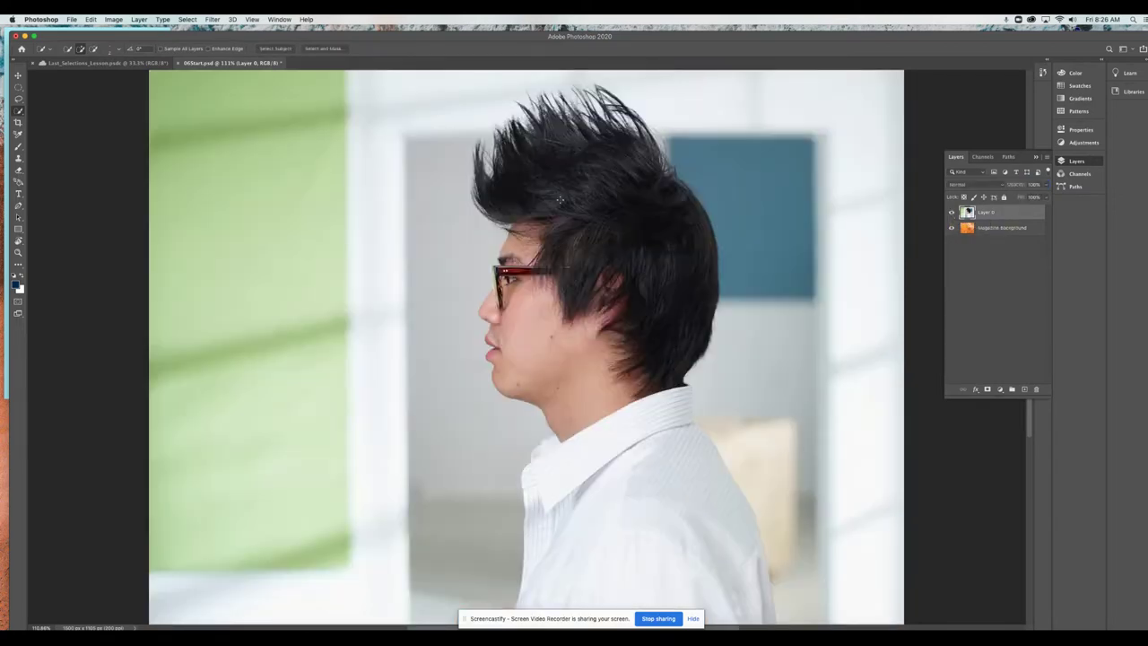
pyautogui.click(952, 214)
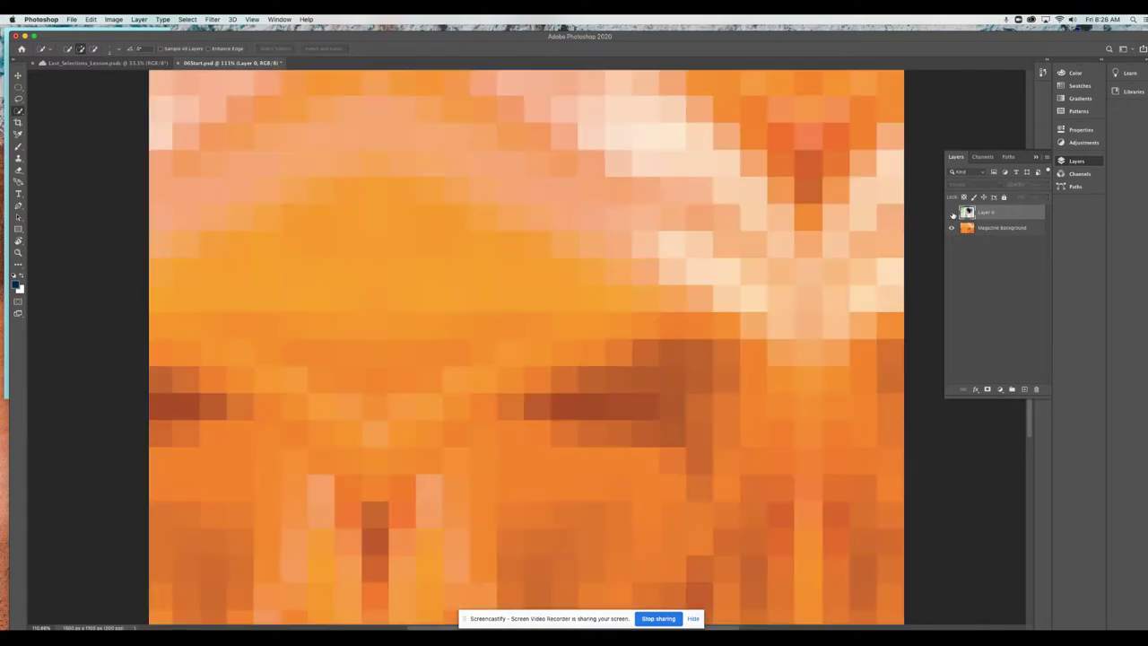
pyautogui.click(951, 214)
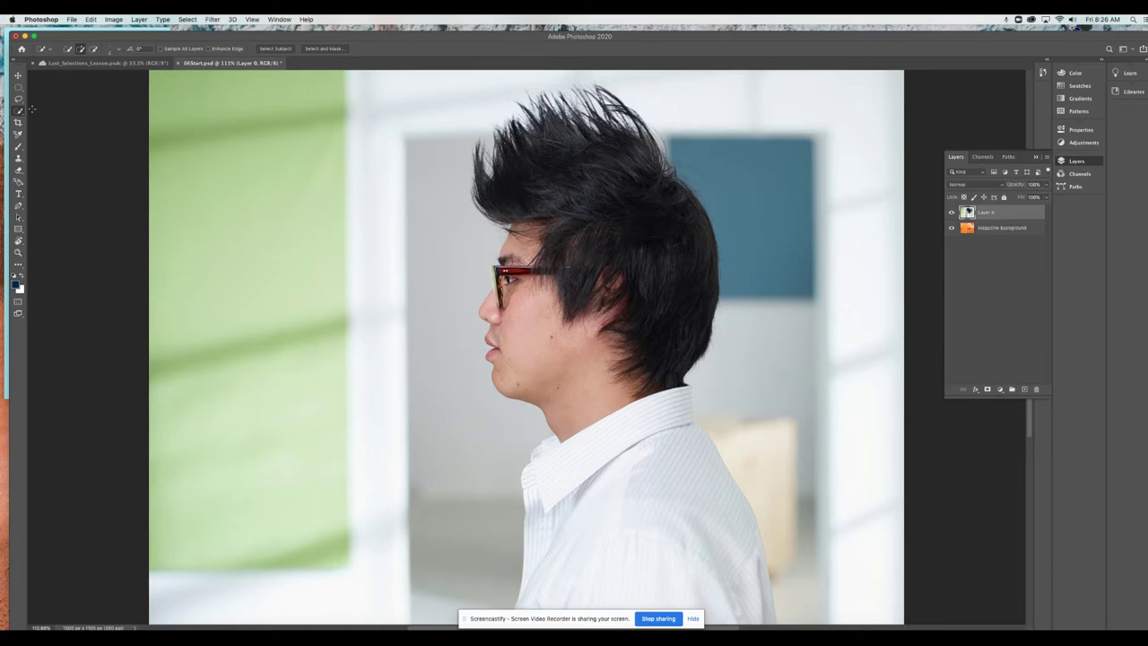
# Select the man with the Object Selection tool in Rectangle mode
pyautogui.hotkey('shift', 'w')
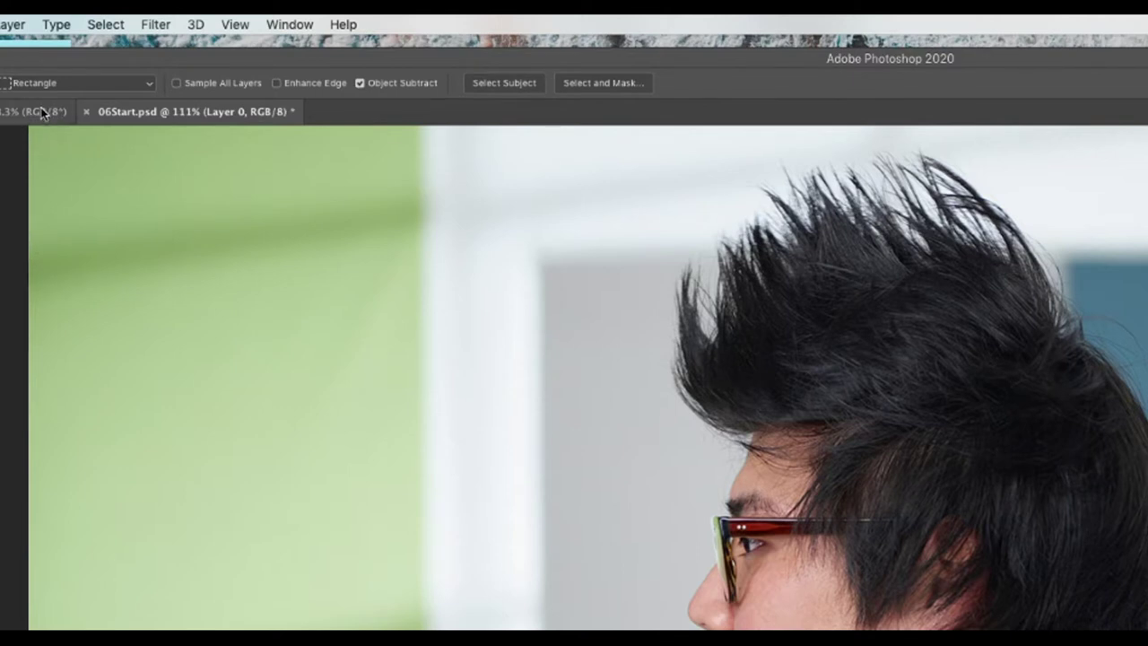
pyautogui.click(66, 84)
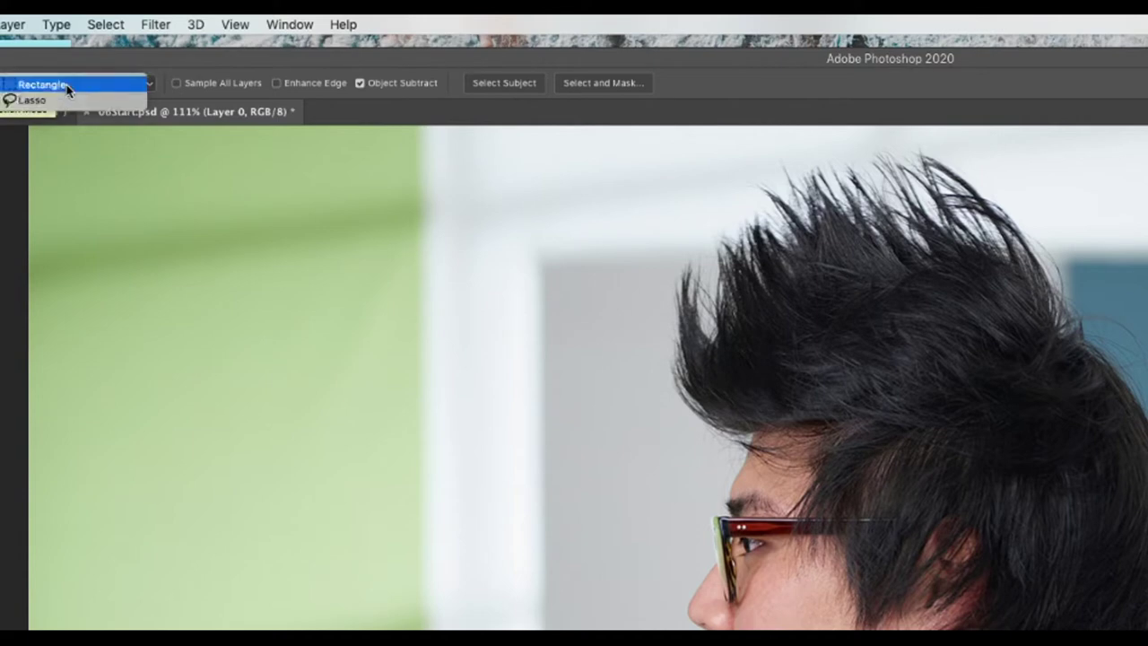
pyautogui.click(69, 86)
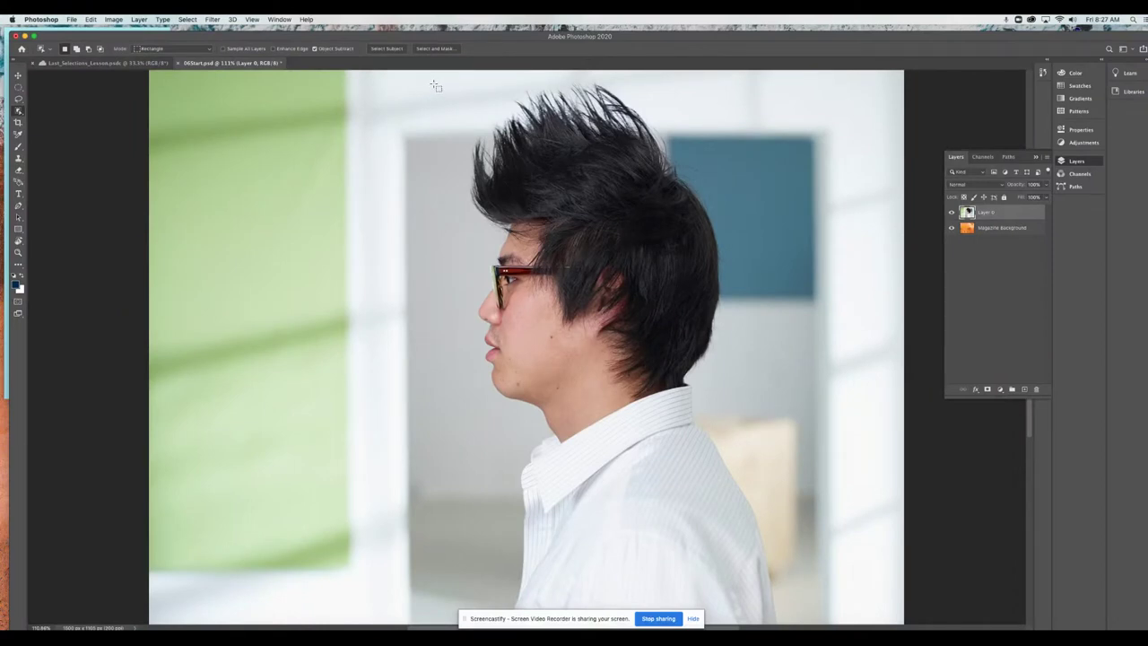
pyautogui.moveTo(435, 85); pyautogui.dragTo(791, 599)
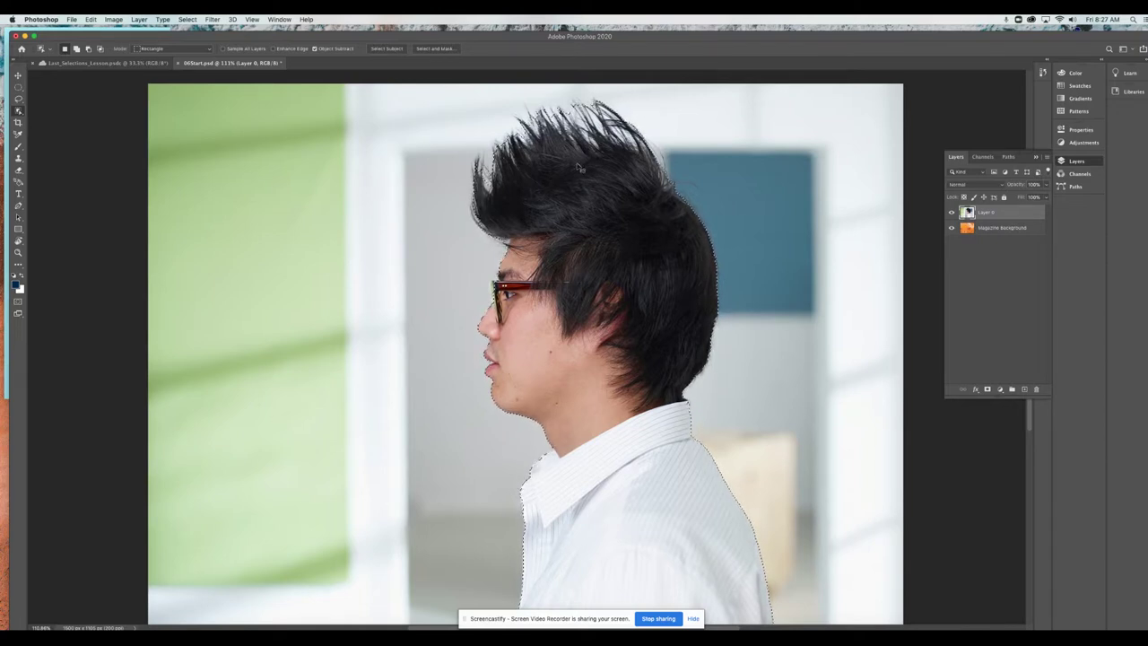
# Clear the selection and reselect the man by outlining him loosely with the Object Selection tool in Lasso mode
pyautogui.press('super+d')
pyautogui.click(162, 51)
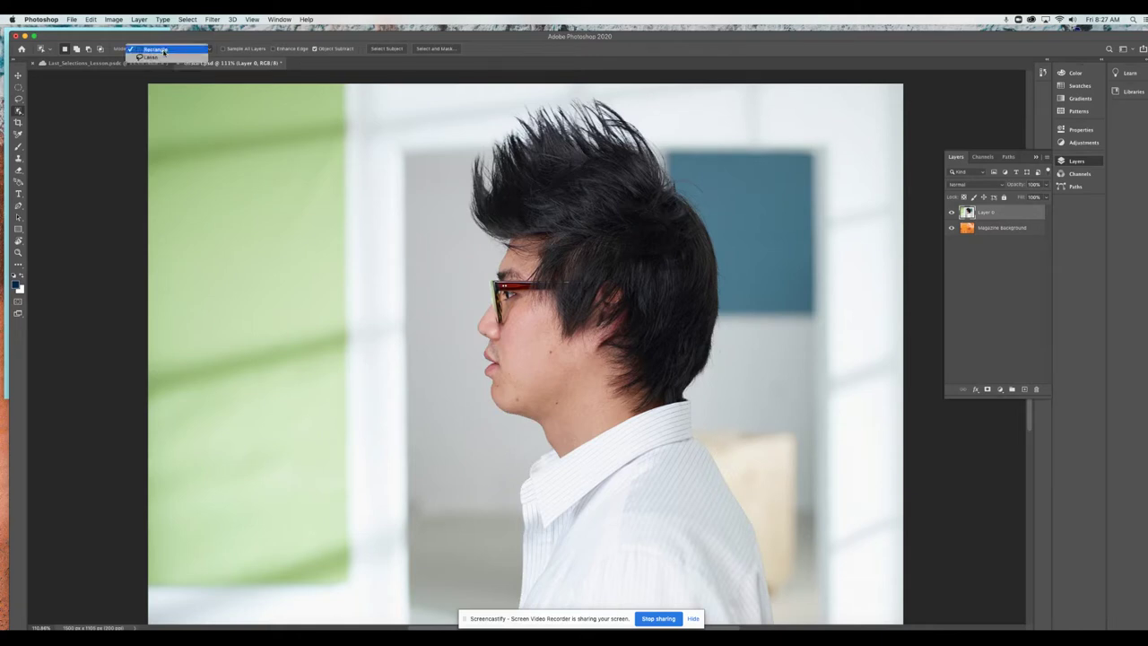
pyautogui.click(164, 57)
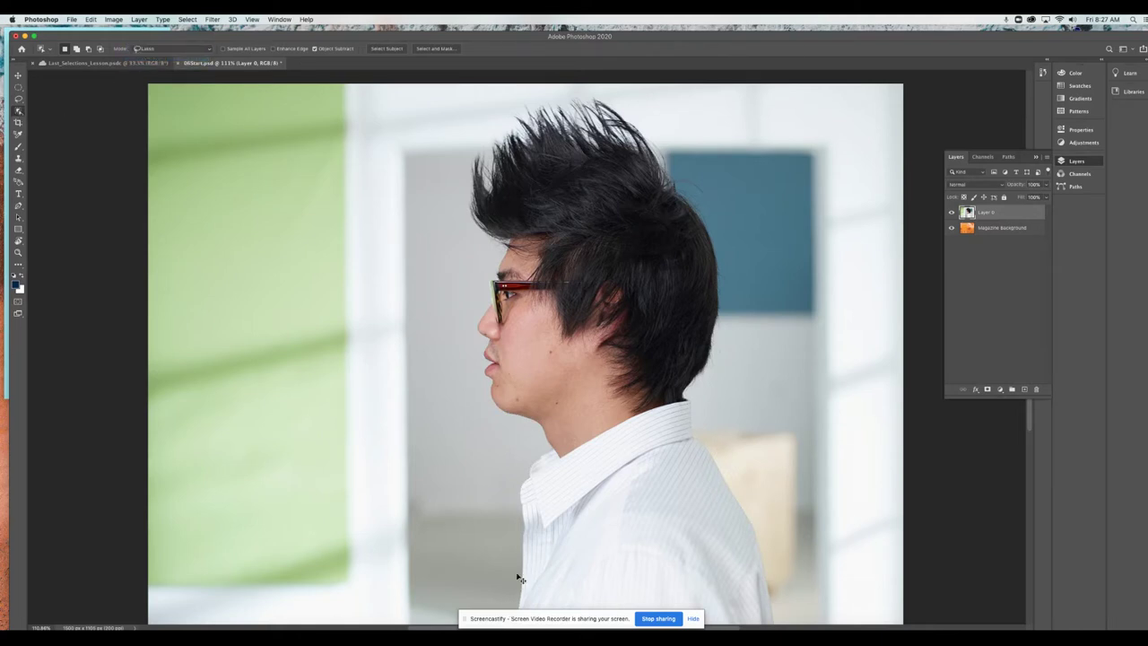
pyautogui.press('super+1')
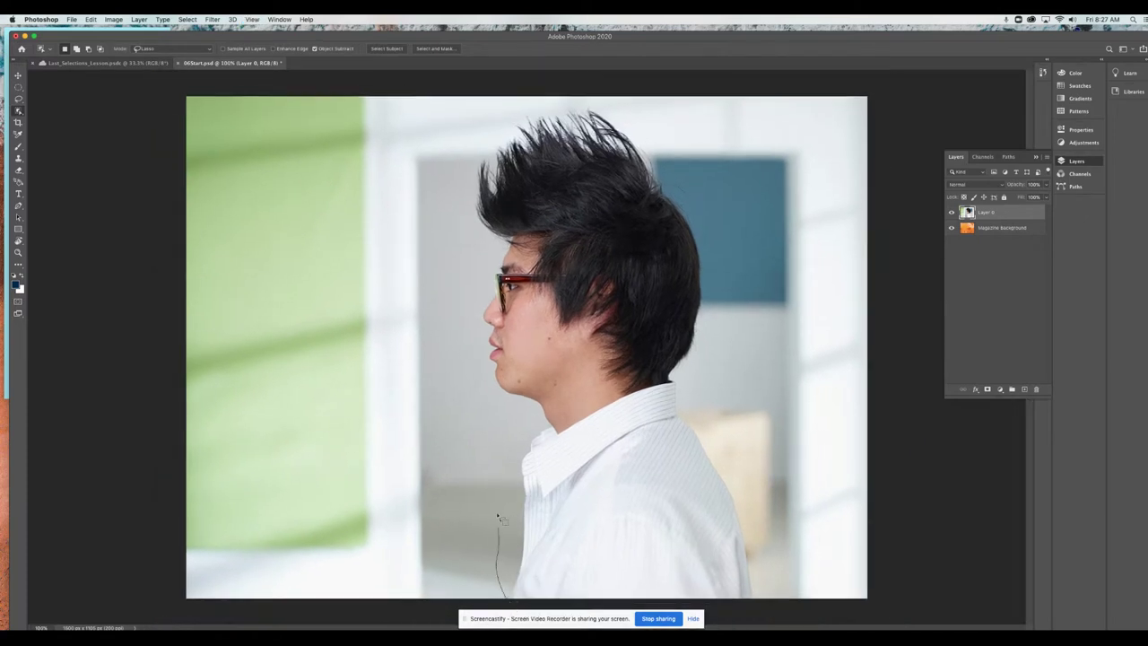
pyautogui.moveTo(510, 444)
pyautogui.mouseDown()
pyautogui.moveTo(511, 410)
pyautogui.moveTo(437, 318)
pyautogui.moveTo(448, 213)
pyautogui.mouseUp()
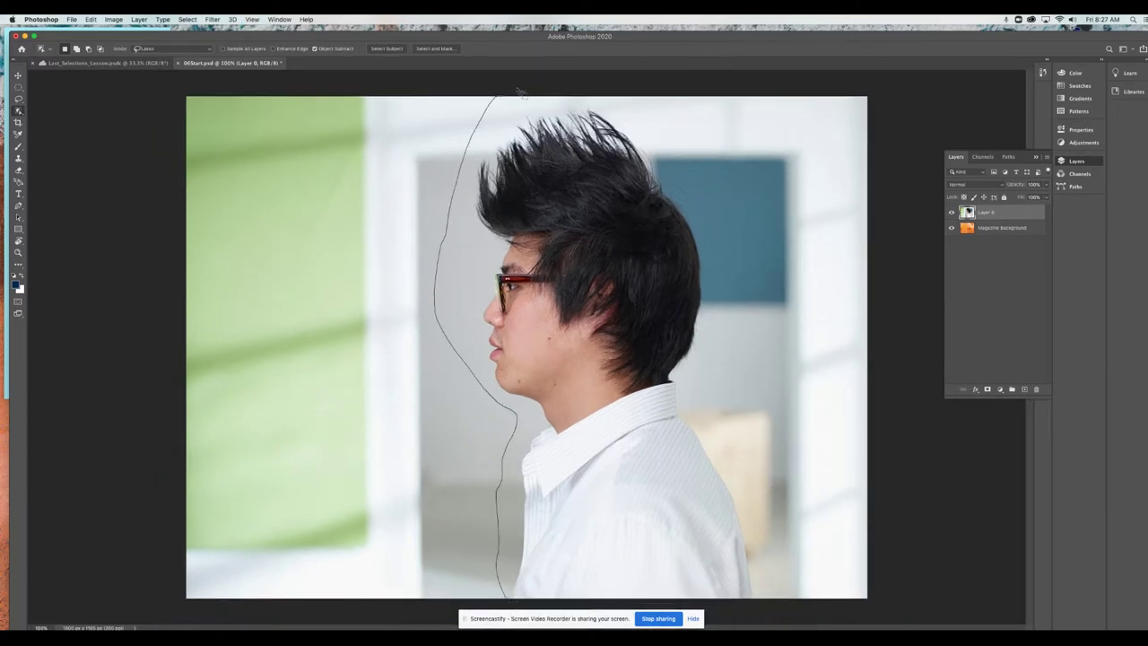
pyautogui.moveTo(517, 90)
pyautogui.mouseDown()
pyautogui.moveTo(681, 157)
pyautogui.moveTo(748, 354)
pyautogui.moveTo(725, 415)
pyautogui.moveTo(778, 604)
pyautogui.moveTo(557, 609)
pyautogui.moveTo(505, 595)
pyautogui.mouseUp()
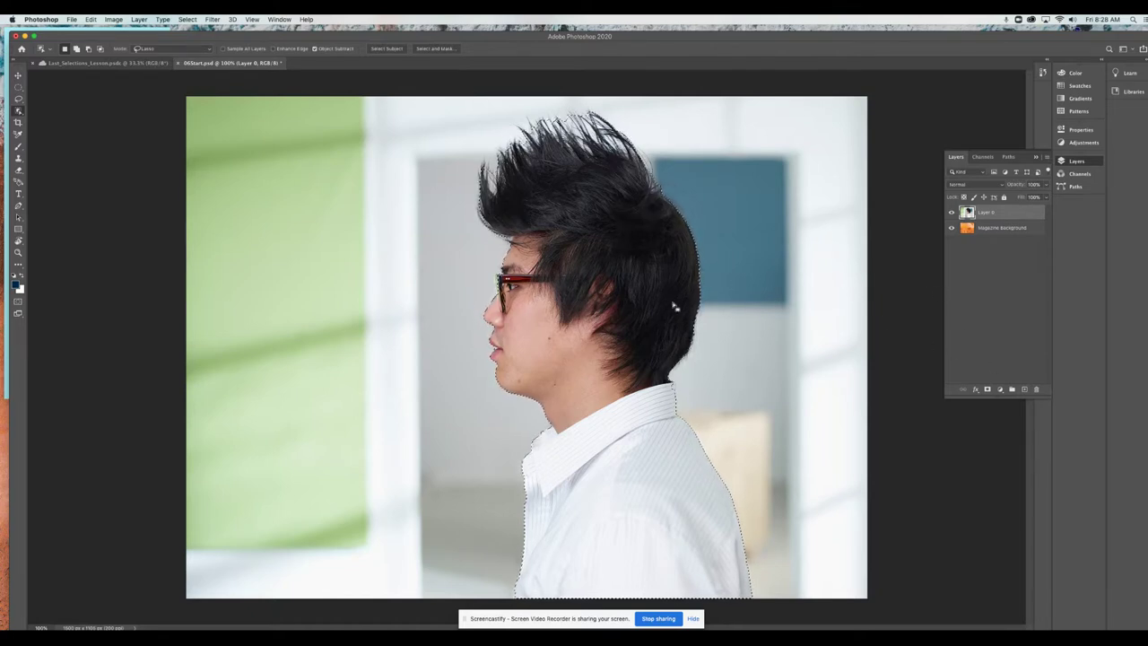
# Try a layer mask on Layer 0 made from the selection and undo it
pyautogui.click(987, 389)
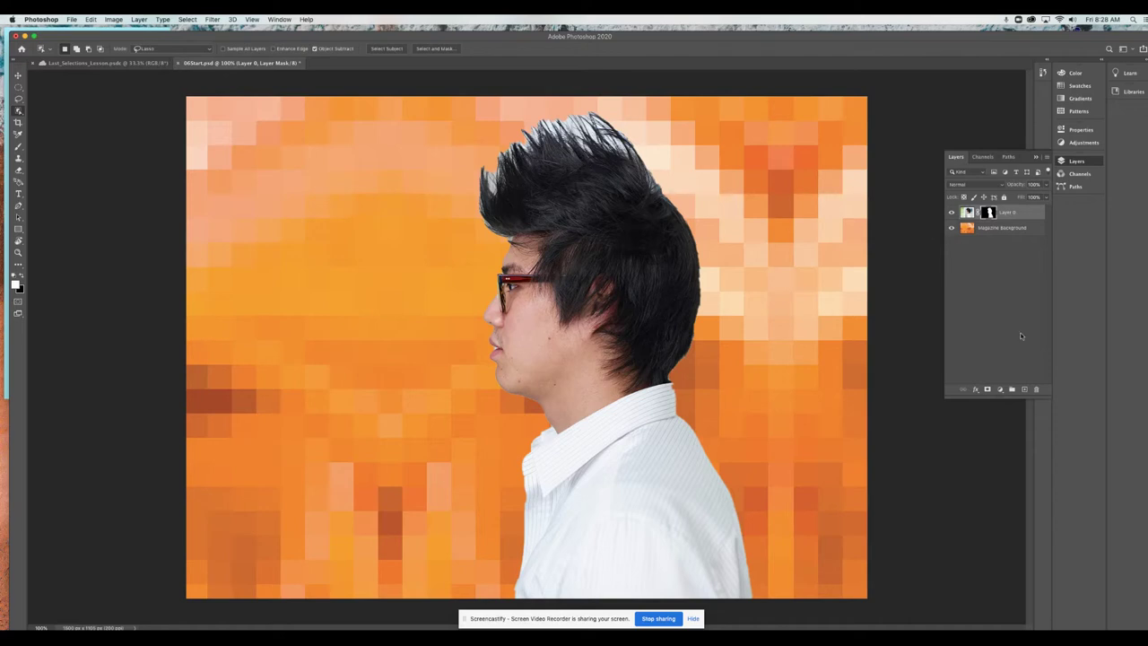
pyautogui.press('super+z')
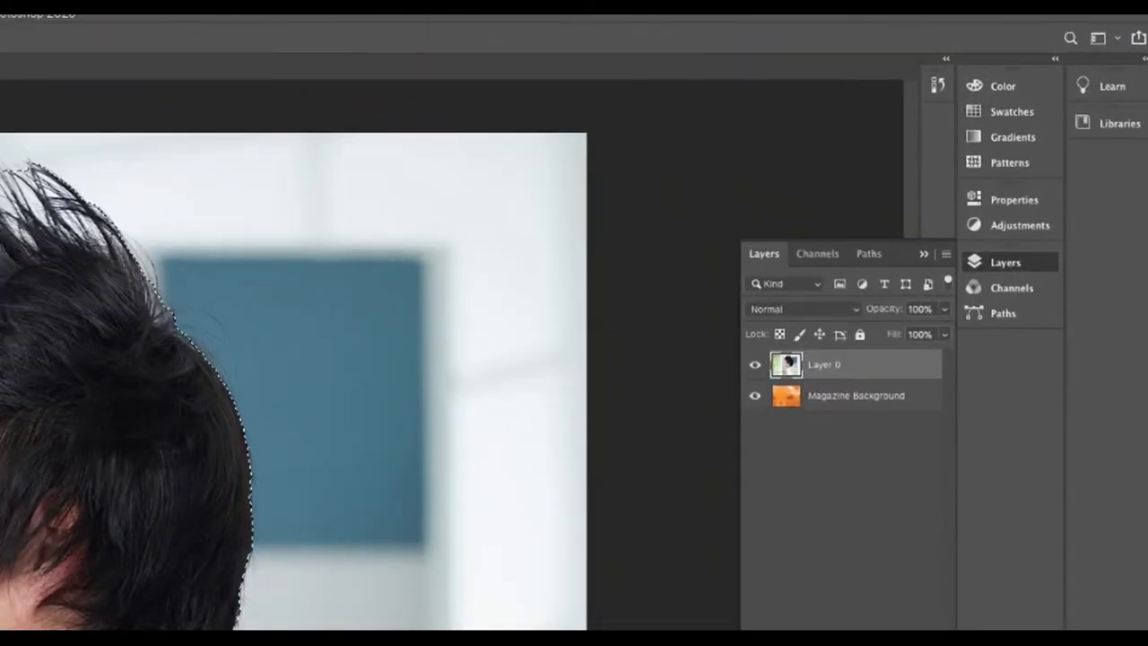
# Open the selection in Select and Mask and set the view mode to Overlay for a close look at the face
pyautogui.click(302, 52)
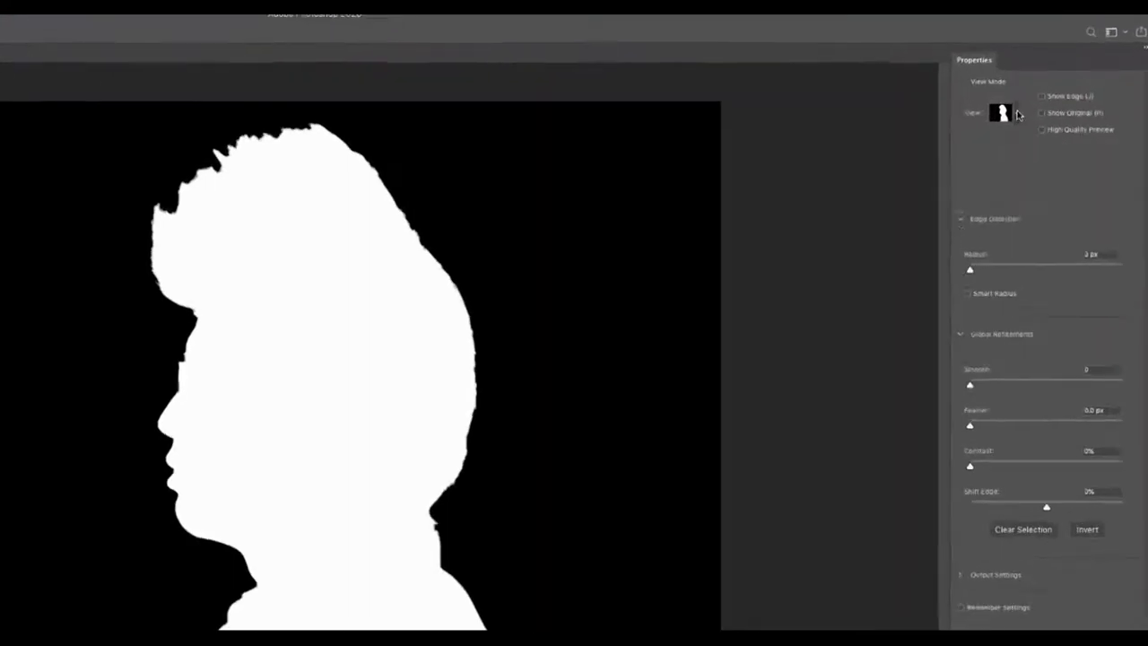
pyautogui.click(1058, 107)
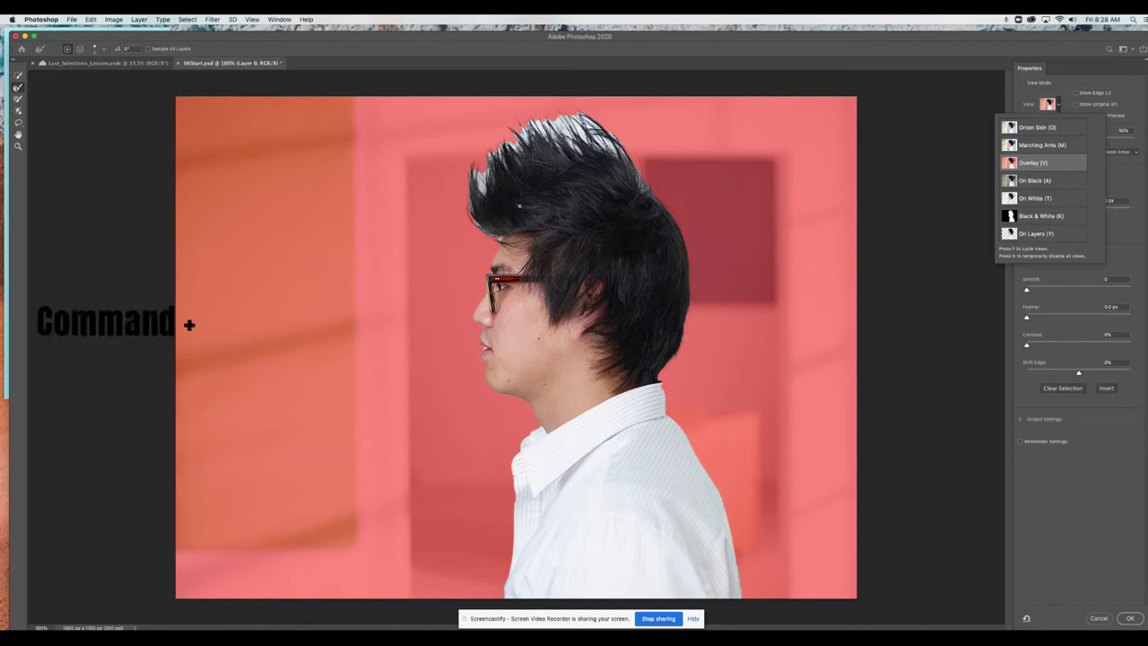
pyautogui.press('super+plus')
pyautogui.press('super+plus')
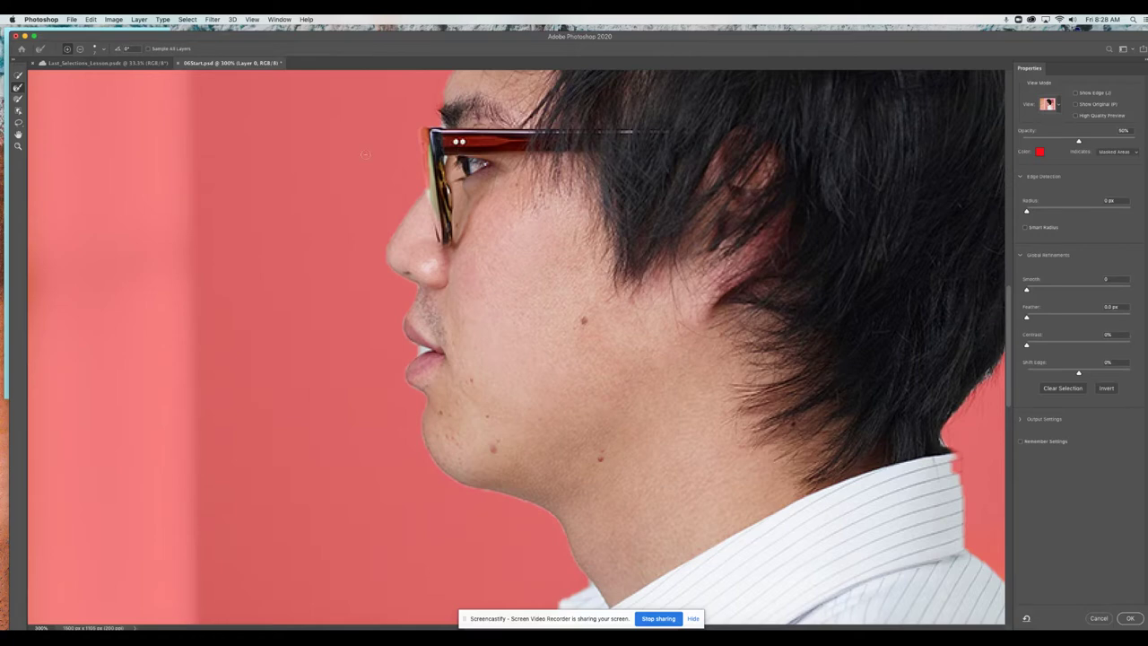
# Switch to the Quick Selection tool, try larger and smaller brushes, and reduce the brush size to 9
pyautogui.click(19, 77)
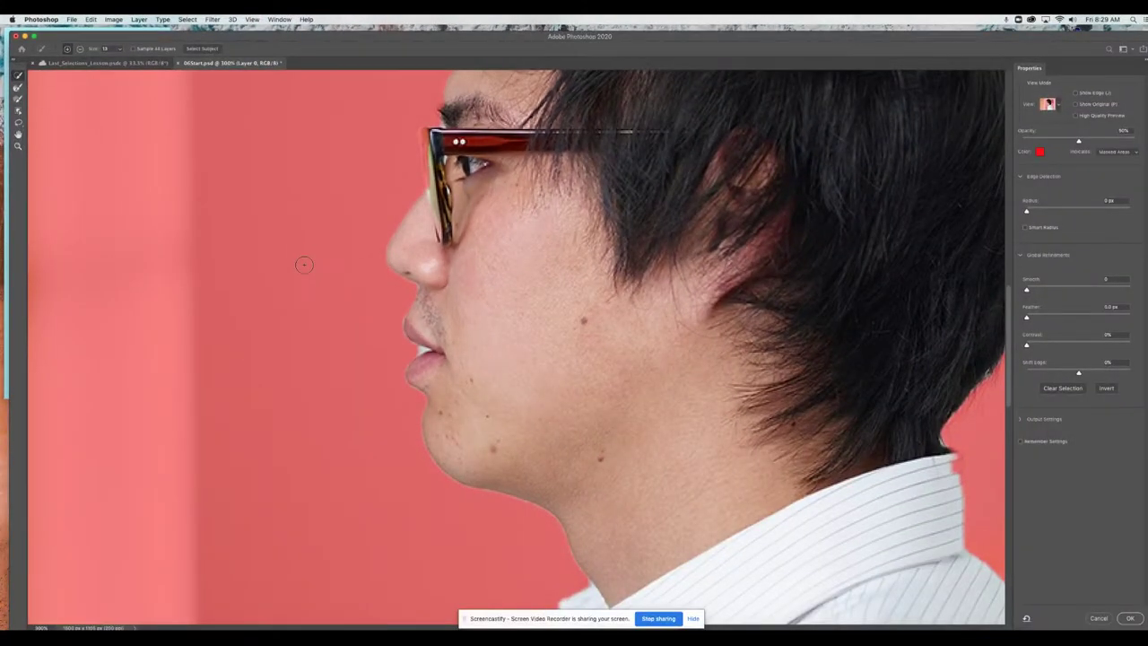
pyautogui.press(']')
pyautogui.press(']')
pyautogui.press(']')
pyautogui.press(']')
pyautogui.press(']')
pyautogui.press(']')
pyautogui.press(']')
pyautogui.press(']')
pyautogui.press(']')
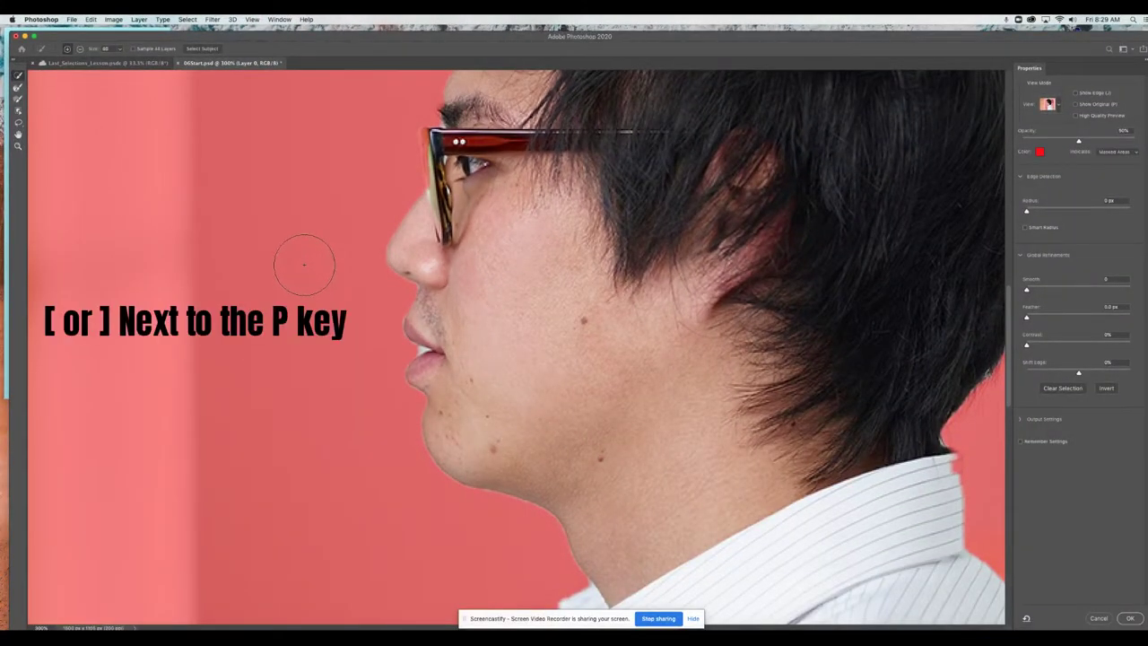
pyautogui.press(']')
pyautogui.press(']')
pyautogui.press(']')
pyautogui.press('[')
pyautogui.press('[')
pyautogui.press('[')
pyautogui.press('[')
pyautogui.press('[')
pyautogui.press('[')
pyautogui.press('[')
pyautogui.press('[')
pyautogui.press('[')
pyautogui.press('[')
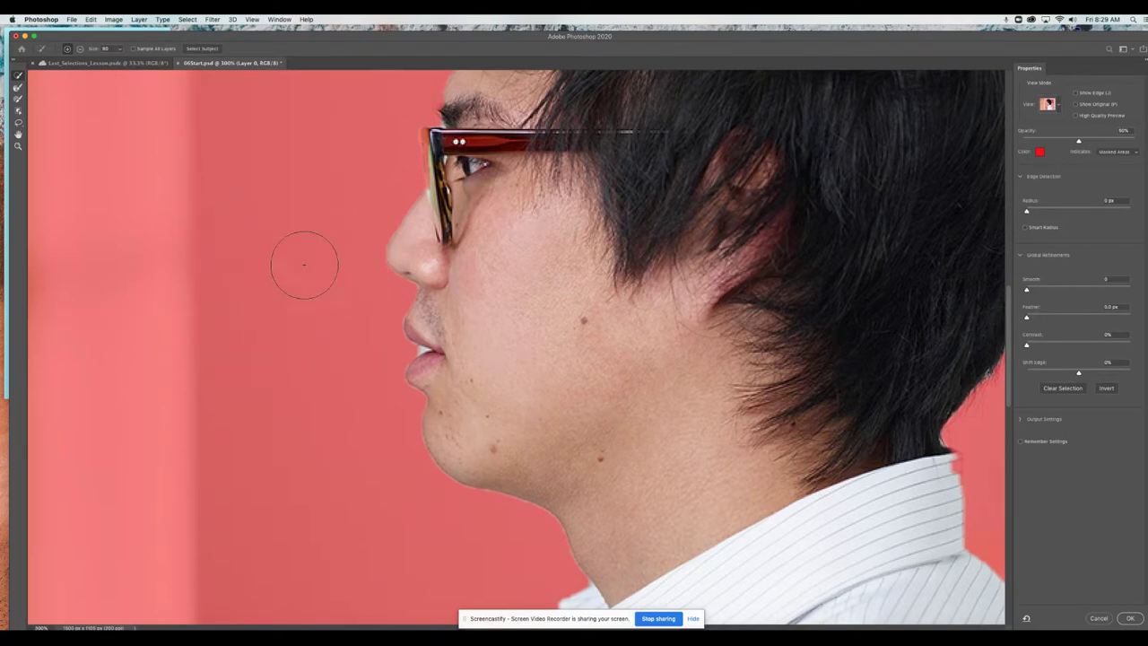
pyautogui.press('[')
pyautogui.press('[')
pyautogui.press('[')
pyautogui.press('[')
pyautogui.press('[')
pyautogui.press(']')
pyautogui.press(']')
pyautogui.press(']')
pyautogui.press('[')
pyautogui.press('[')
pyautogui.press('[')
pyautogui.press('[')
# Subtract the light gap between the man's lips from the selection using a brush of size 2
pyautogui.press('z')
pyautogui.moveTo(421, 354)
pyautogui.mouseDown()
pyautogui.moveTo(459, 362)
pyautogui.moveTo(438, 355)
pyautogui.mouseUp()
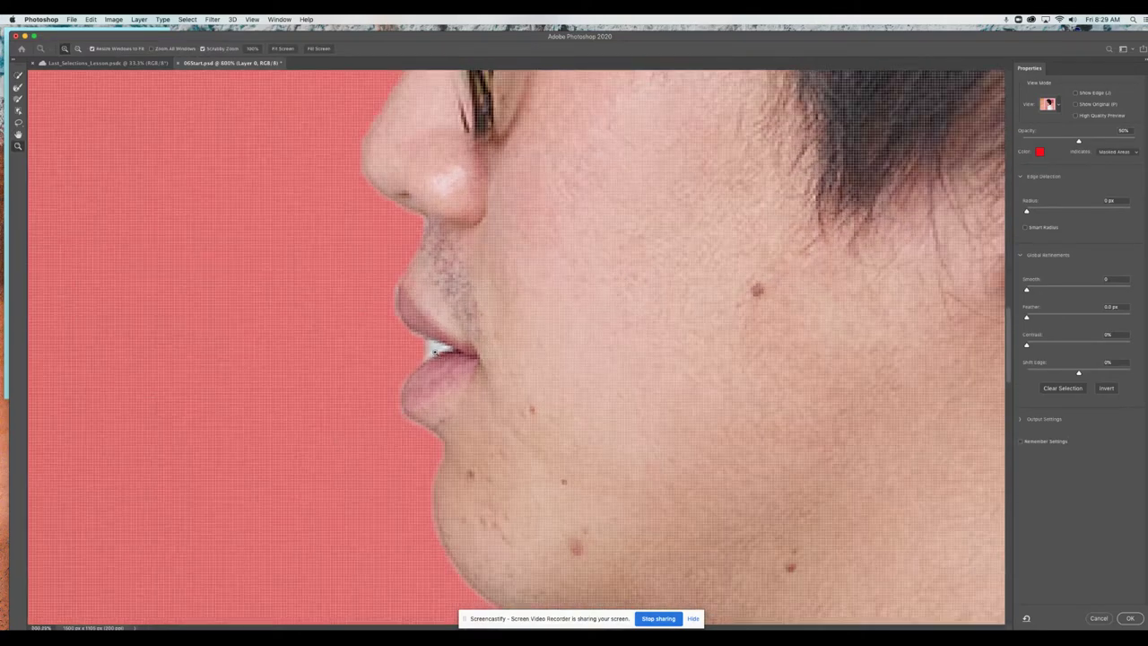
pyautogui.press('w')
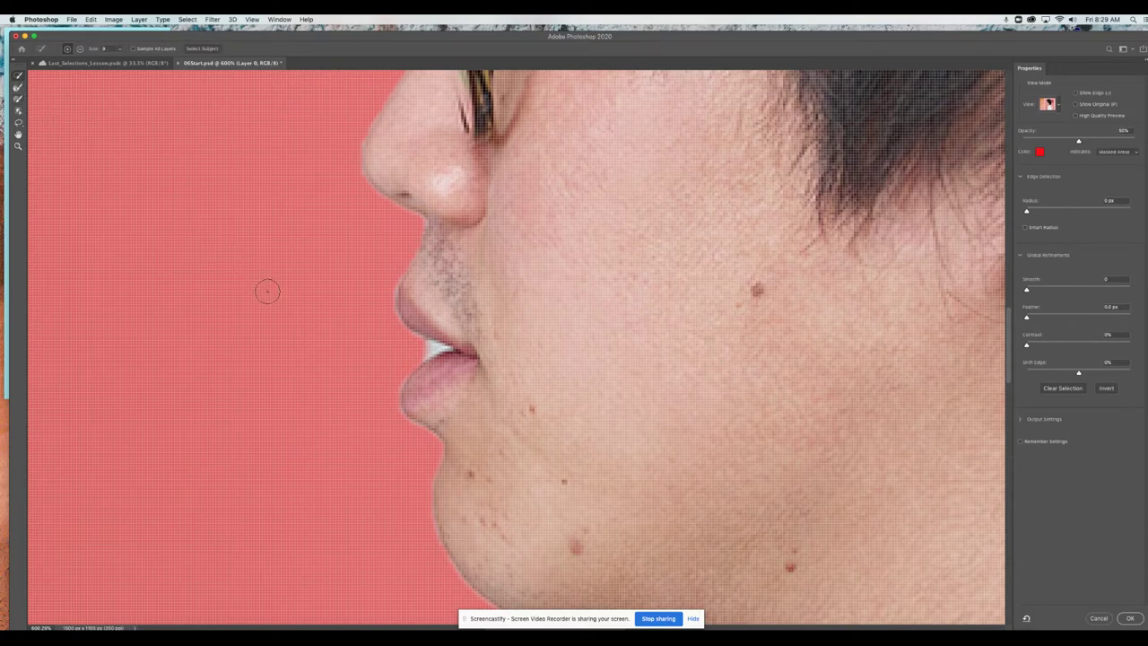
pyautogui.press('[')
pyautogui.press('[')
pyautogui.press('[')
pyautogui.press('alt')
pyautogui.moveTo(420, 345); pyautogui.dragTo(441, 349)
pyautogui.press('alt')
# Check the mask in Black & White view, return to Overlay, and add the front edge of the glasses to the selection
pyautogui.click(1057, 105)
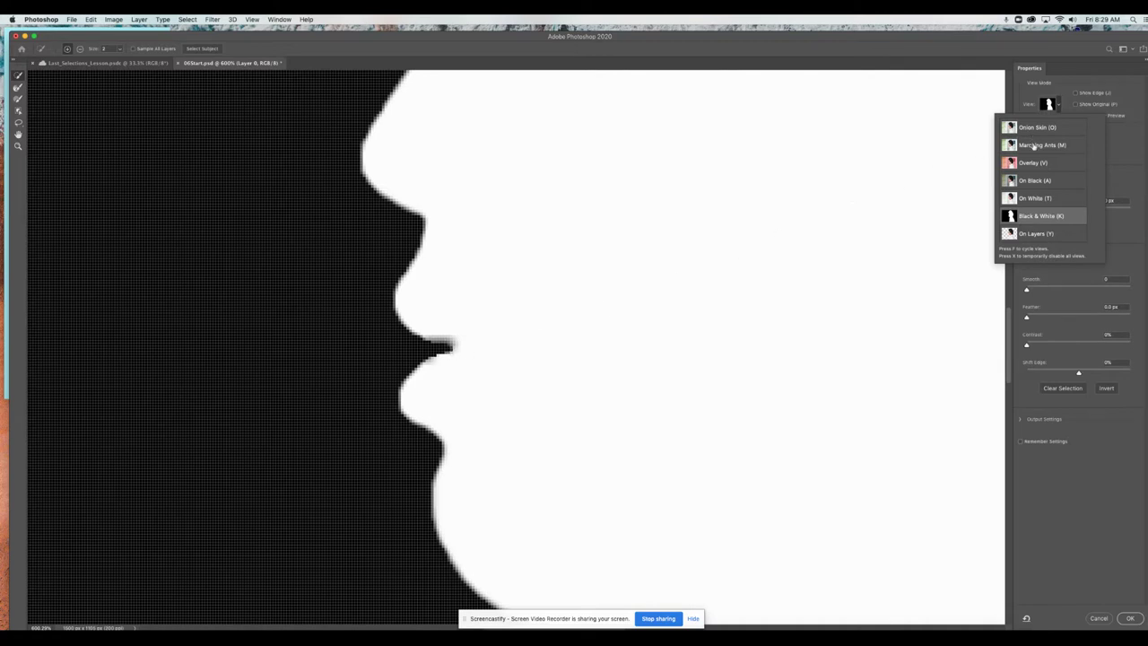
pyautogui.scroll(10, 449, 196)
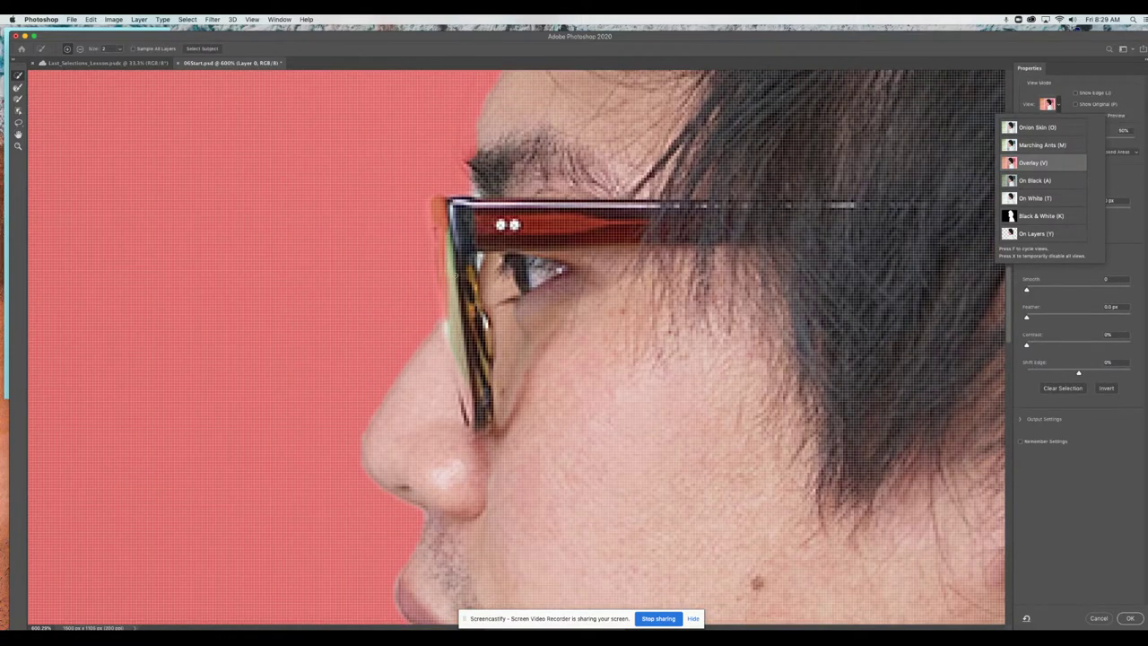
pyautogui.moveTo(448, 262)
pyautogui.mouseDown()
pyautogui.moveTo(434, 201)
pyautogui.moveTo(446, 315)
pyautogui.moveTo(435, 227)
pyautogui.mouseUp()
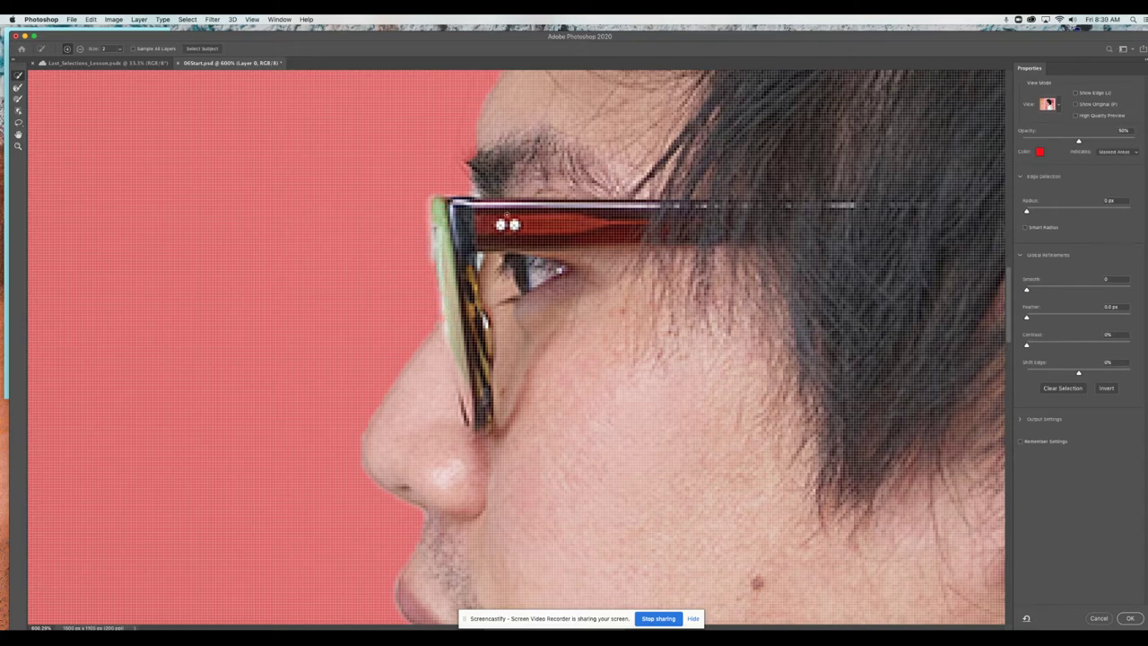
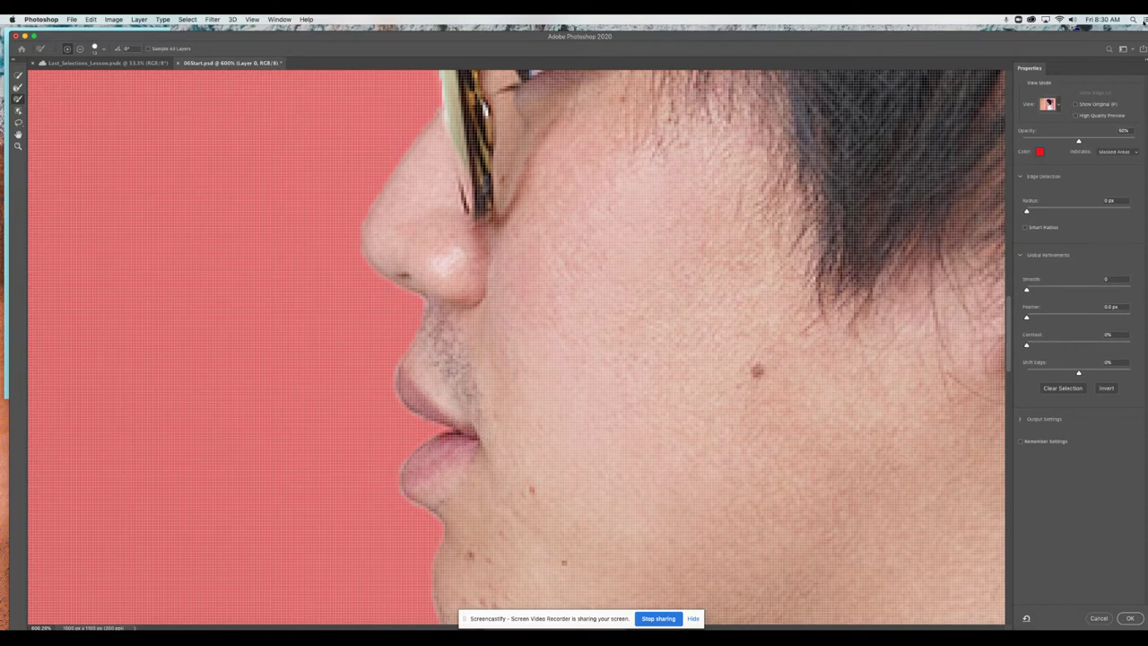
# Examine the mask edge around the nose and lips in Black & White view and return to Overlay
pyautogui.click(1059, 105)
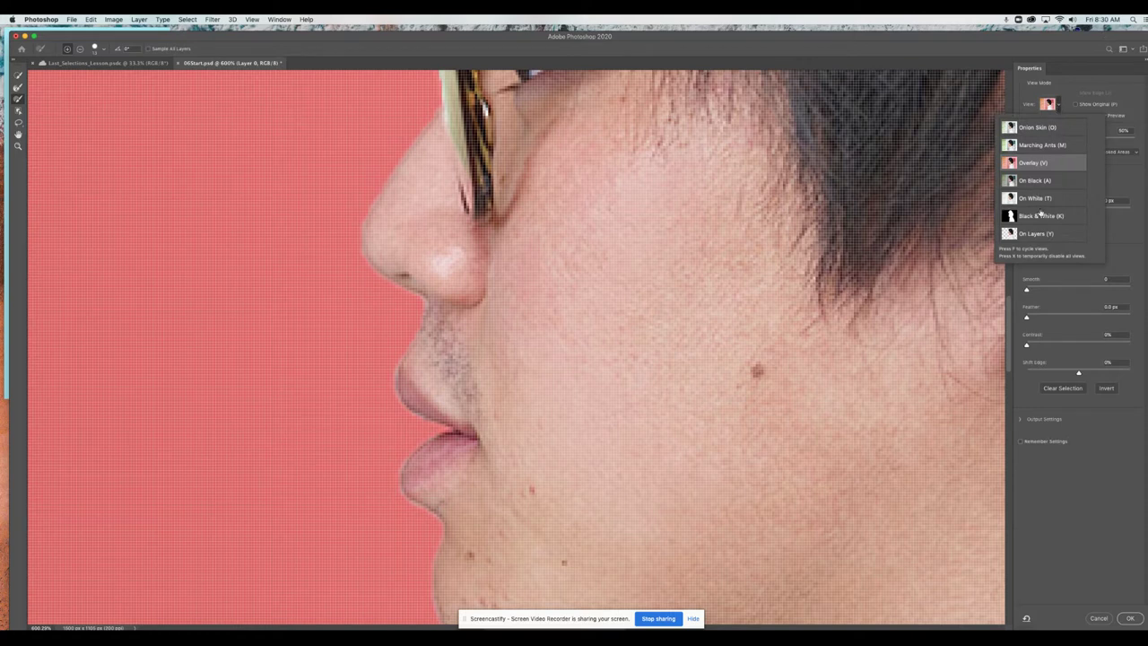
pyautogui.click(1040, 215)
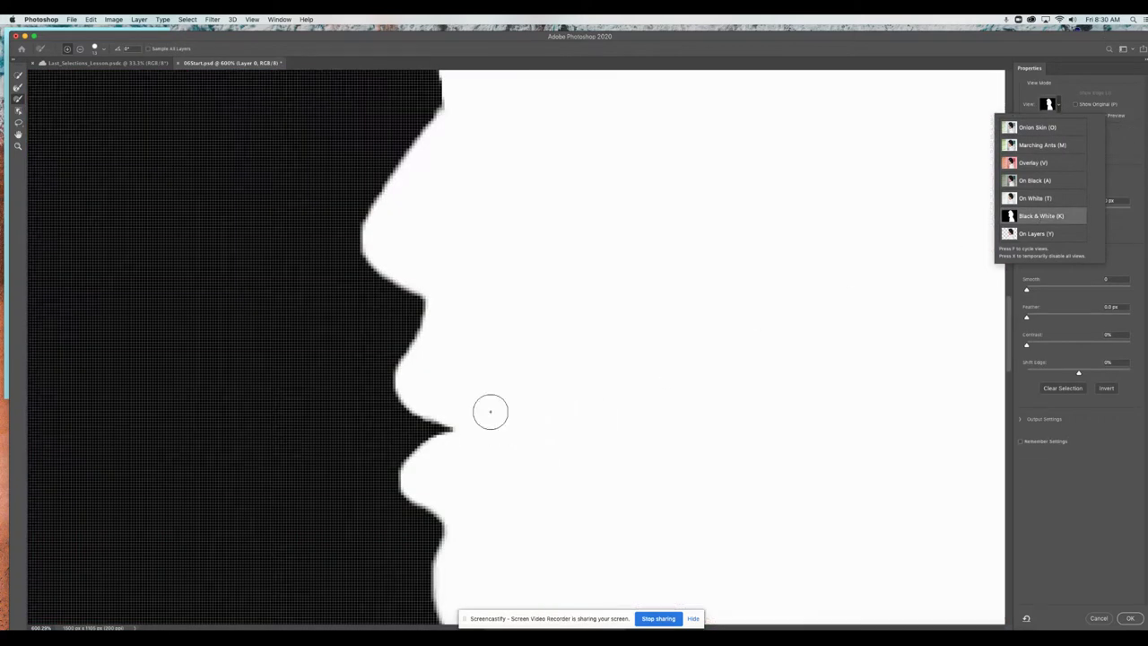
pyautogui.click(1035, 162)
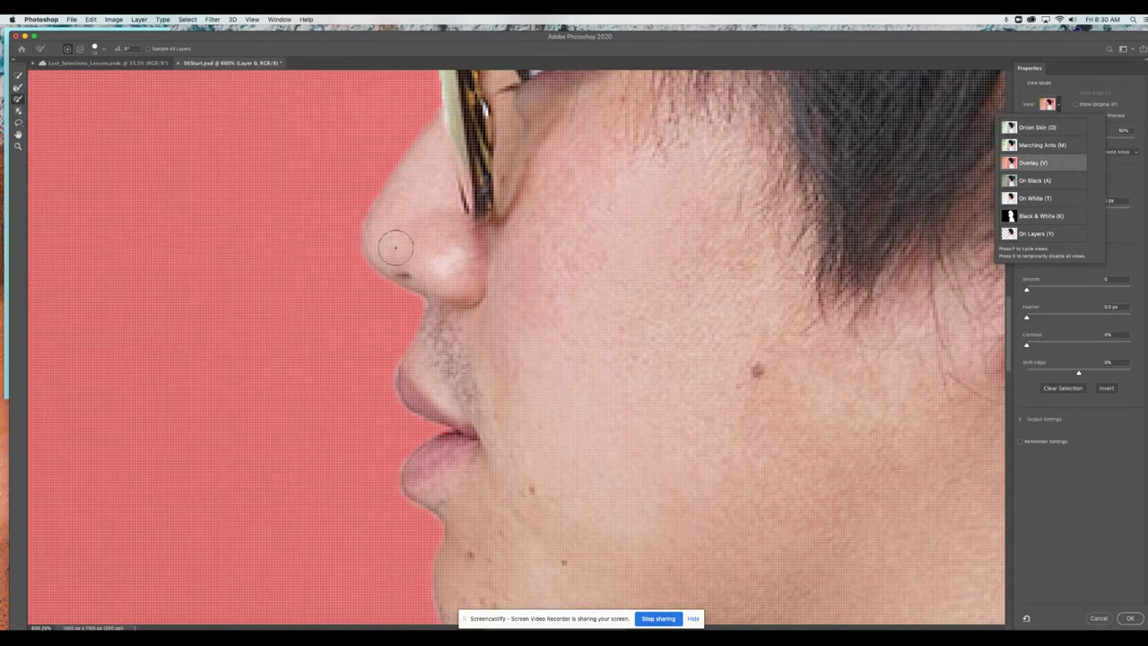
# Subtract the small background gap behind the glasses' front frame with a smaller brush and check the mask in Black & White view
pyautogui.scroll(3, 499, 289)
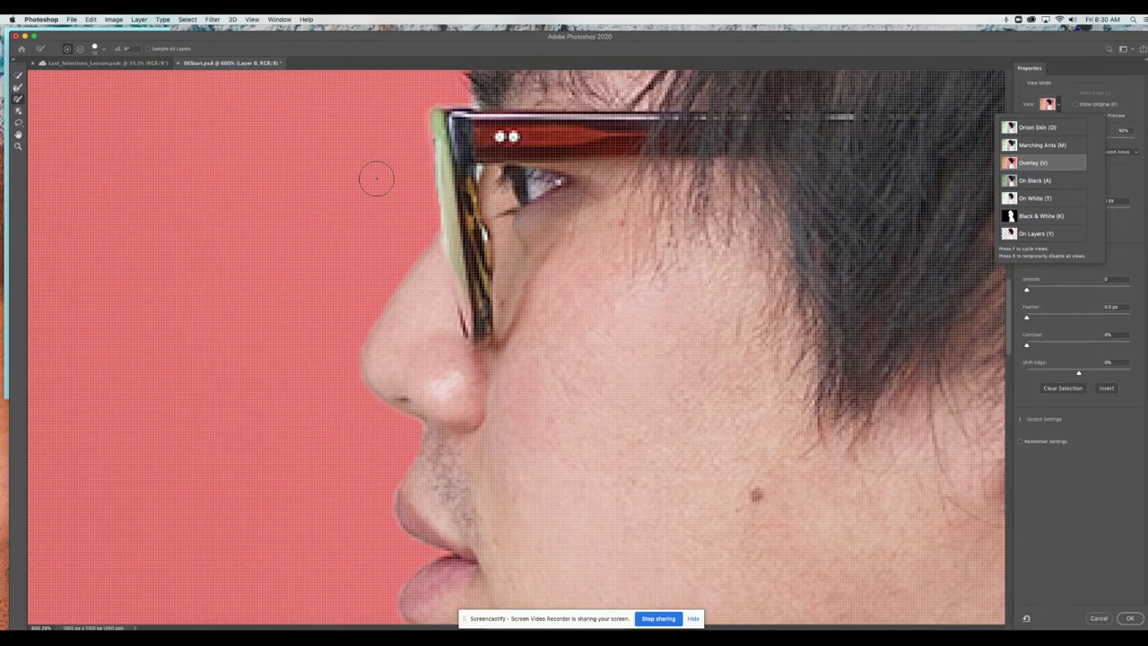
pyautogui.press('super+plus')
pyautogui.moveTo(529, 170); pyautogui.dragTo(426, 367)
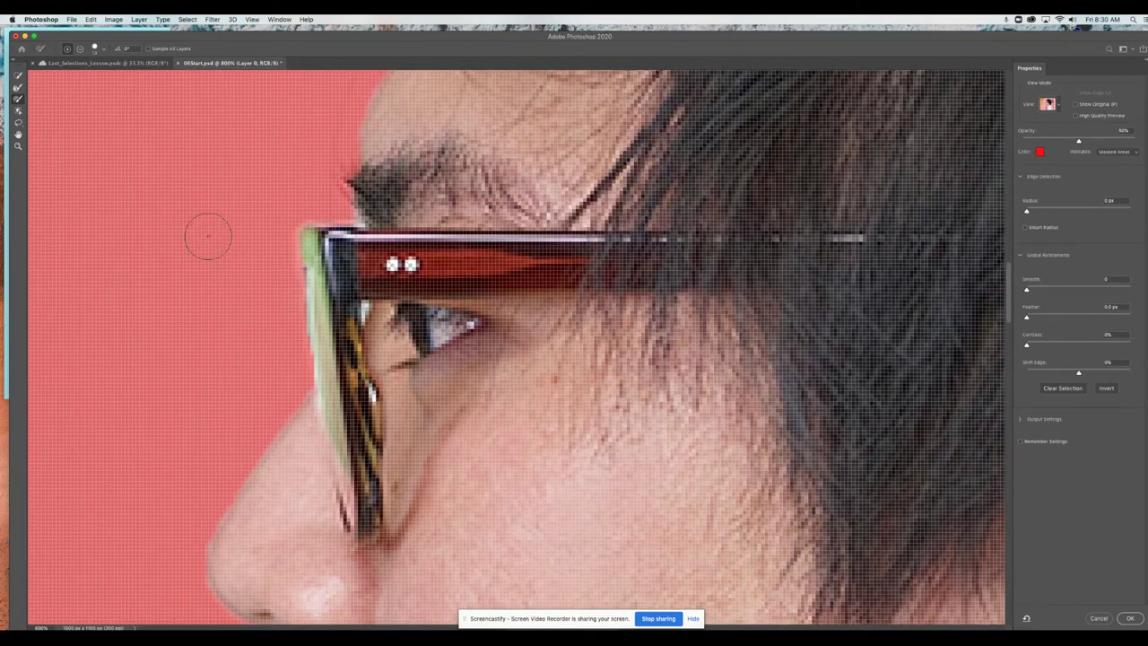
pyautogui.press('[')
pyautogui.press('[')
pyautogui.press('[')
pyautogui.press('[')
pyautogui.press('alt')
pyautogui.click(1058, 104)
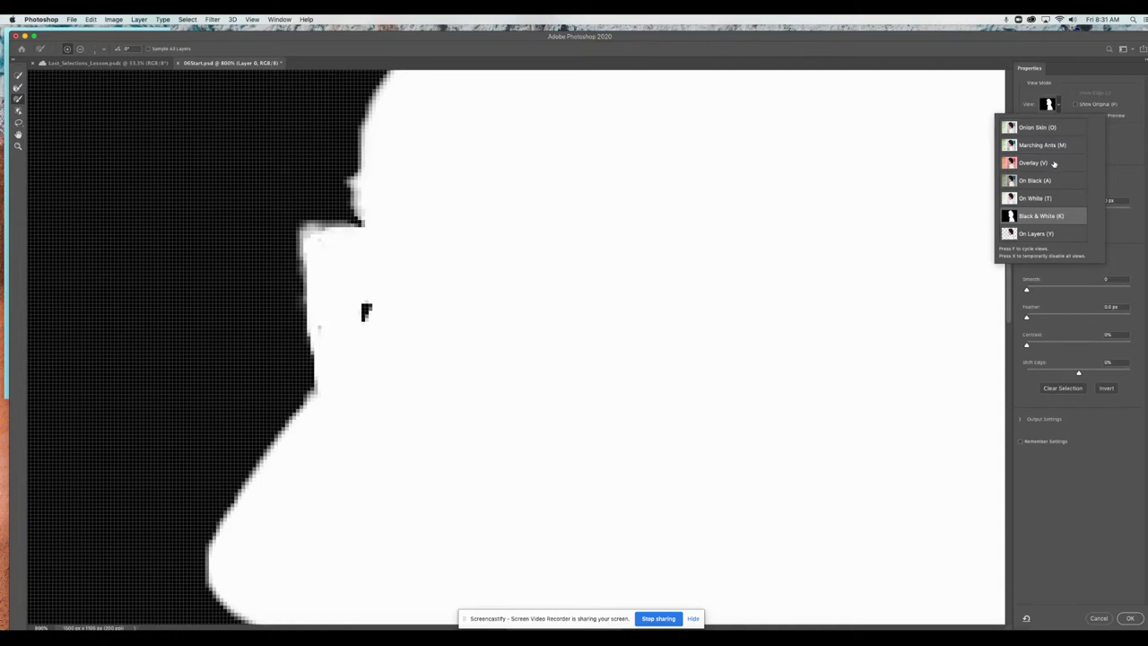
# Check the whole silhouette mask in Black & White view and return to Overlay
pyautogui.press('super+0')
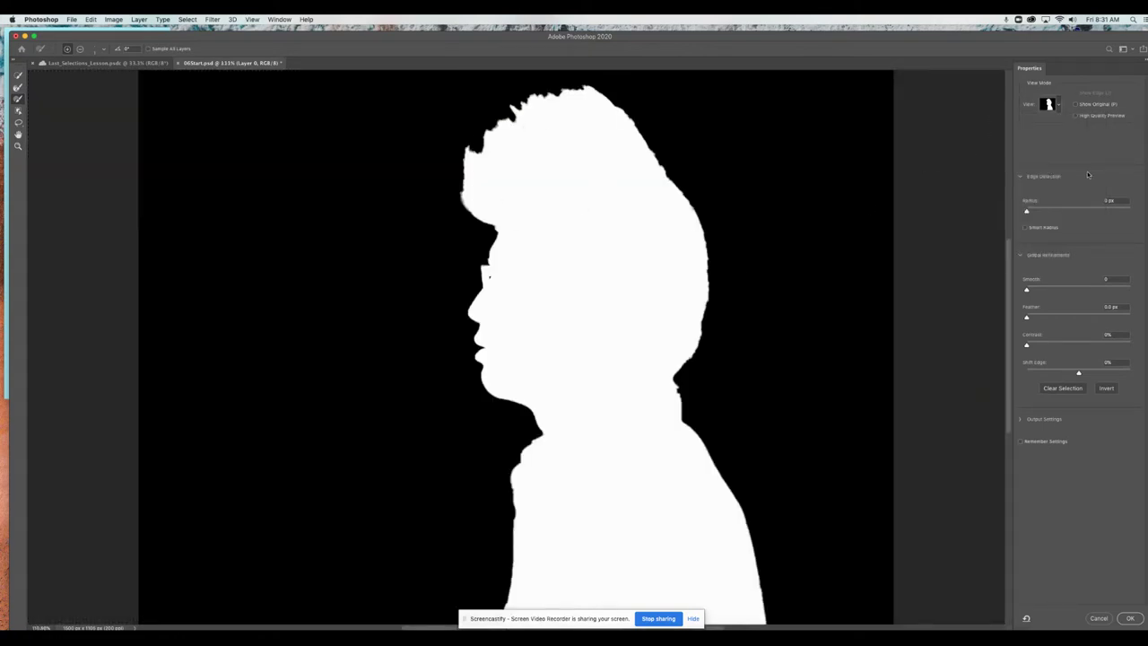
pyautogui.click(1057, 102)
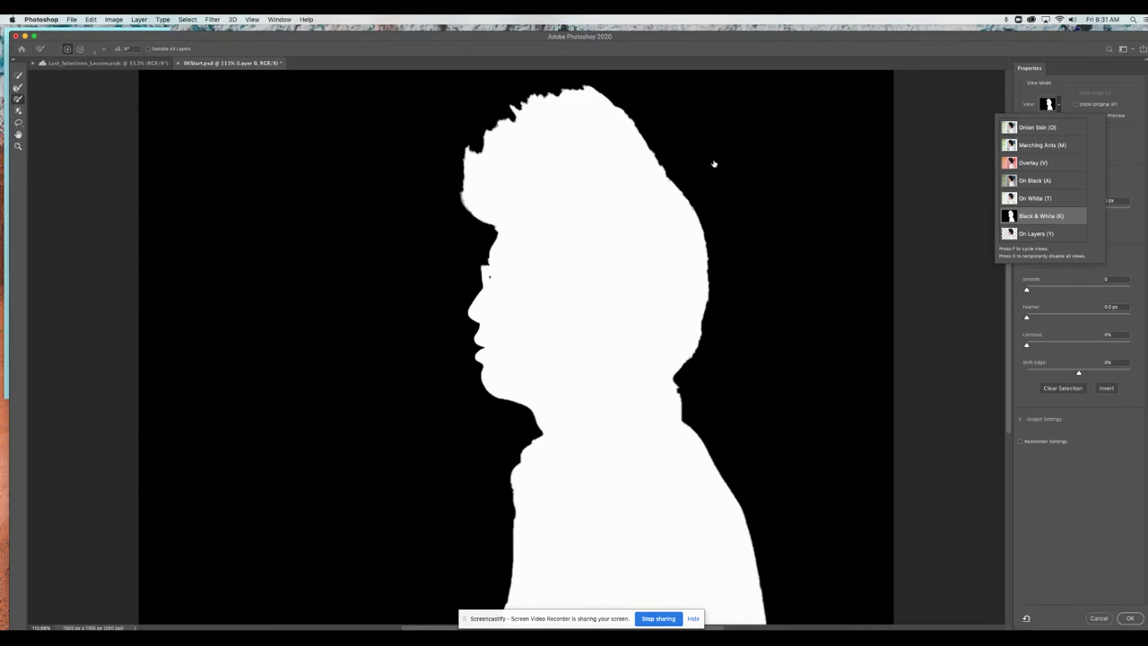
pyautogui.press('v')
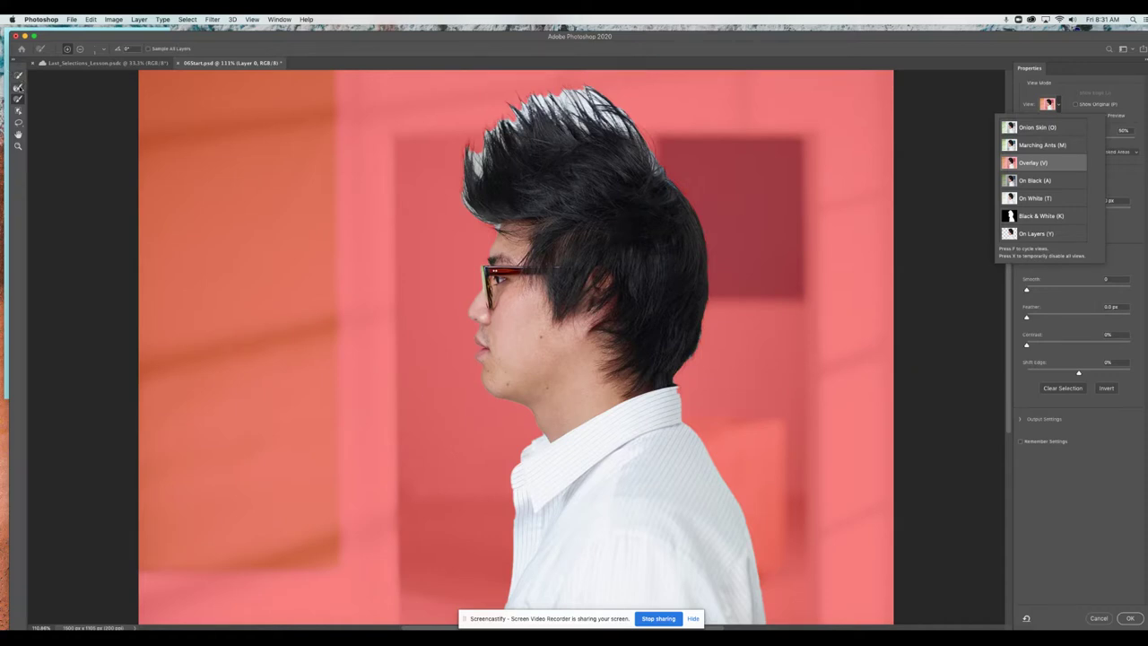
# Refine the hair edge above the forehead and along the front of the quiff with an enlarged Refine Edge Brush
pyautogui.click(17, 88)
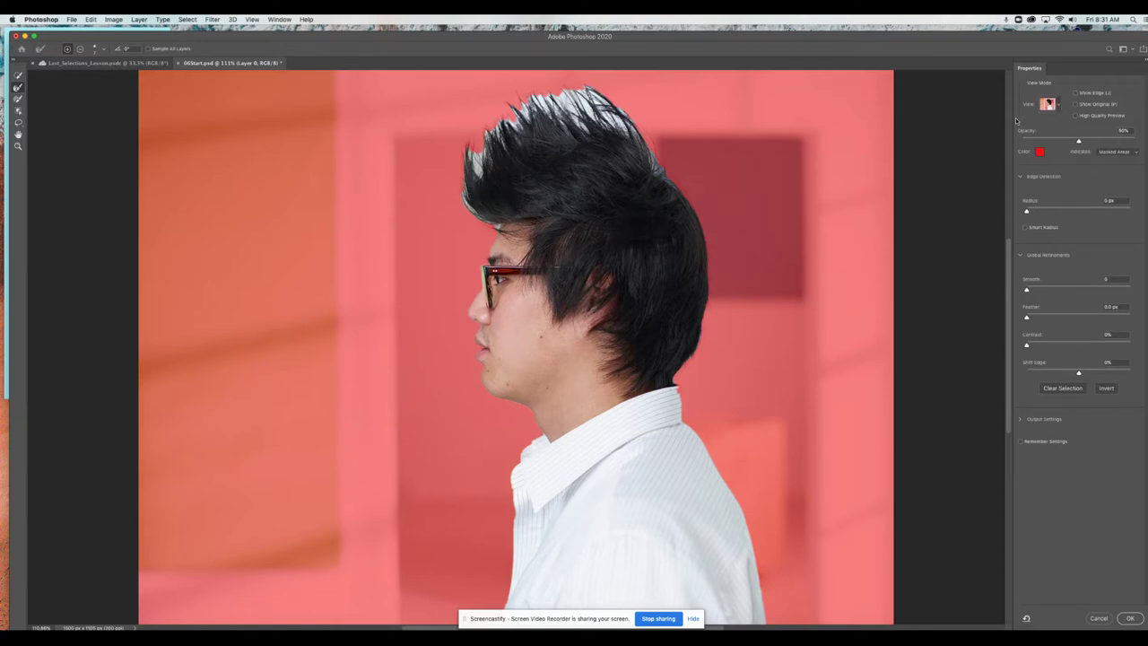
pyautogui.press('super+plus')
pyautogui.press('super+plus')
pyautogui.moveTo(557, 150); pyautogui.dragTo(546, 290)
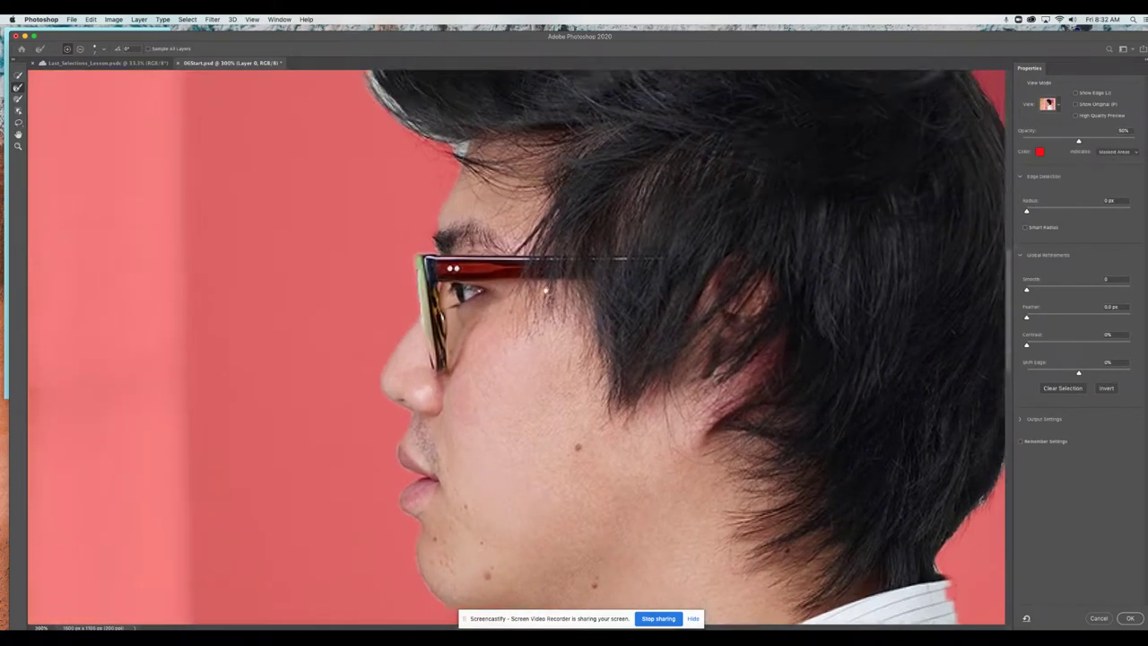
pyautogui.scroll(5, 545, 290)
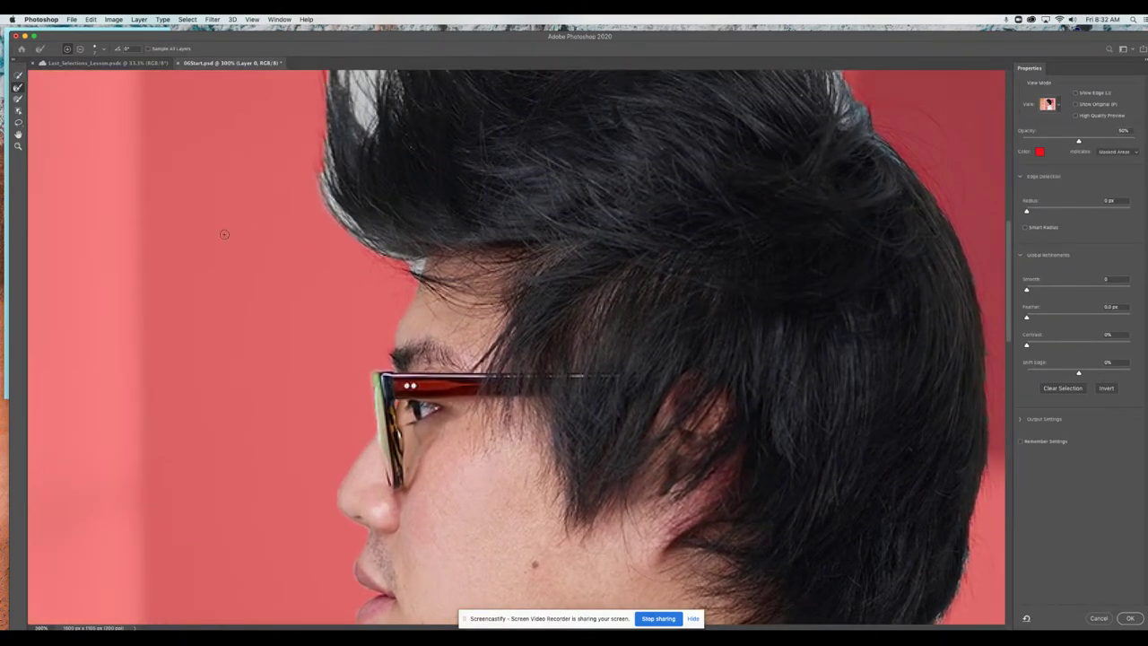
pyautogui.press(']')
pyautogui.press(']')
pyautogui.press(']')
pyautogui.press('[')
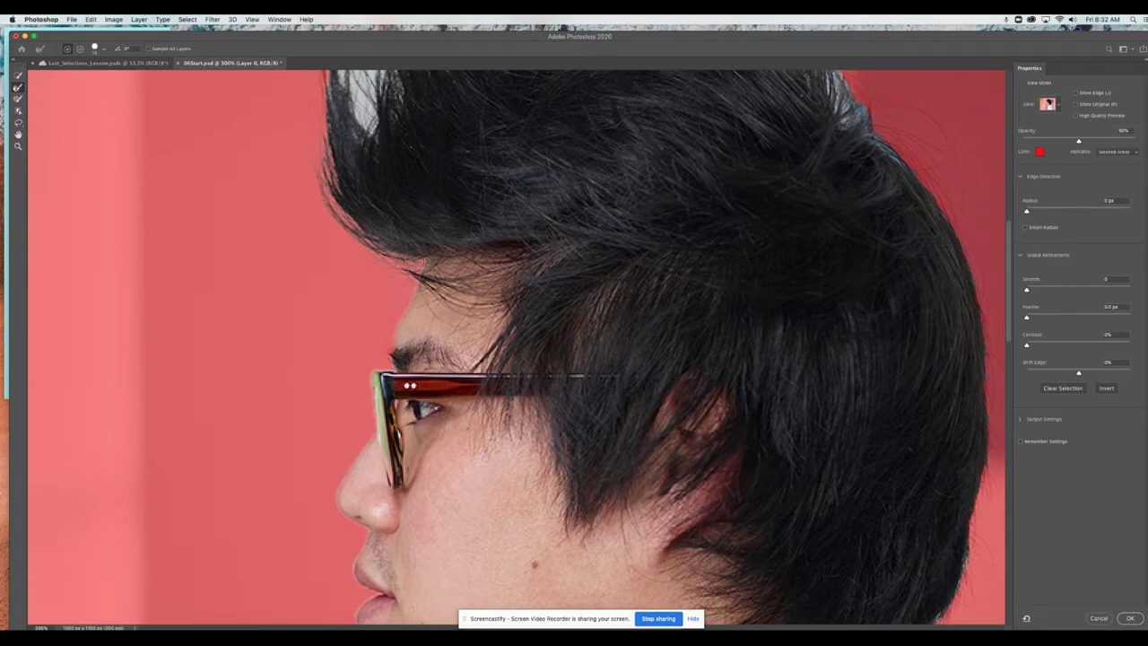
pyautogui.scroll(5, 420, 245)
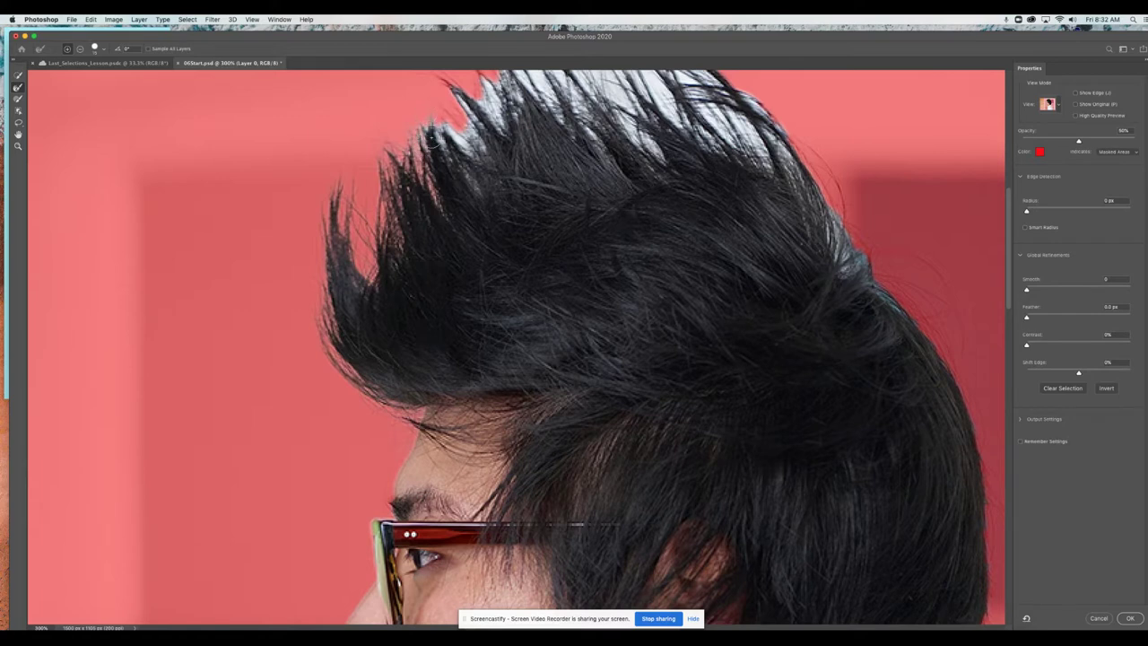
pyautogui.moveTo(485, 322)
pyautogui.mouseDown()
pyautogui.moveTo(499, 355)
pyautogui.moveTo(572, 340)
pyautogui.moveTo(616, 311)
pyautogui.moveTo(566, 277)
pyautogui.moveTo(447, 286)
pyautogui.moveTo(490, 347)
pyautogui.moveTo(646, 320)
pyautogui.moveTo(670, 298)
pyautogui.moveTo(647, 320)
pyautogui.moveTo(646, 294)
pyautogui.moveTo(594, 330)
pyautogui.mouseUp()
# Switch the whole image to Black & White view and refine the spiky hair tips at the upper front of the head
pyautogui.press('super+0')
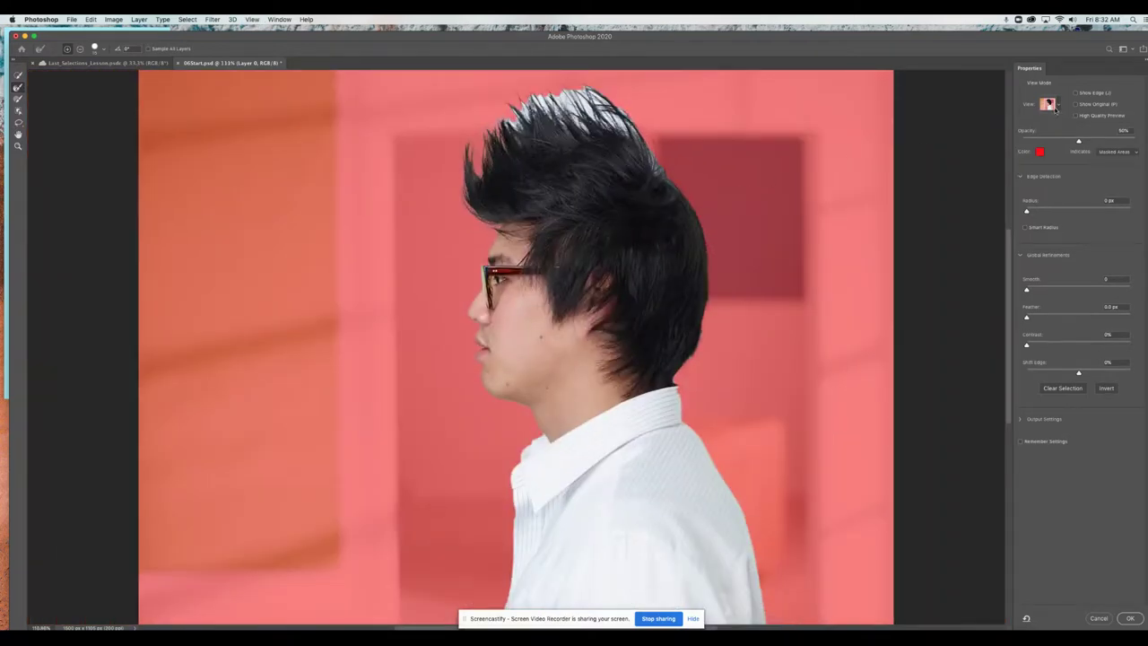
pyautogui.click(1056, 106)
pyautogui.click(1042, 219)
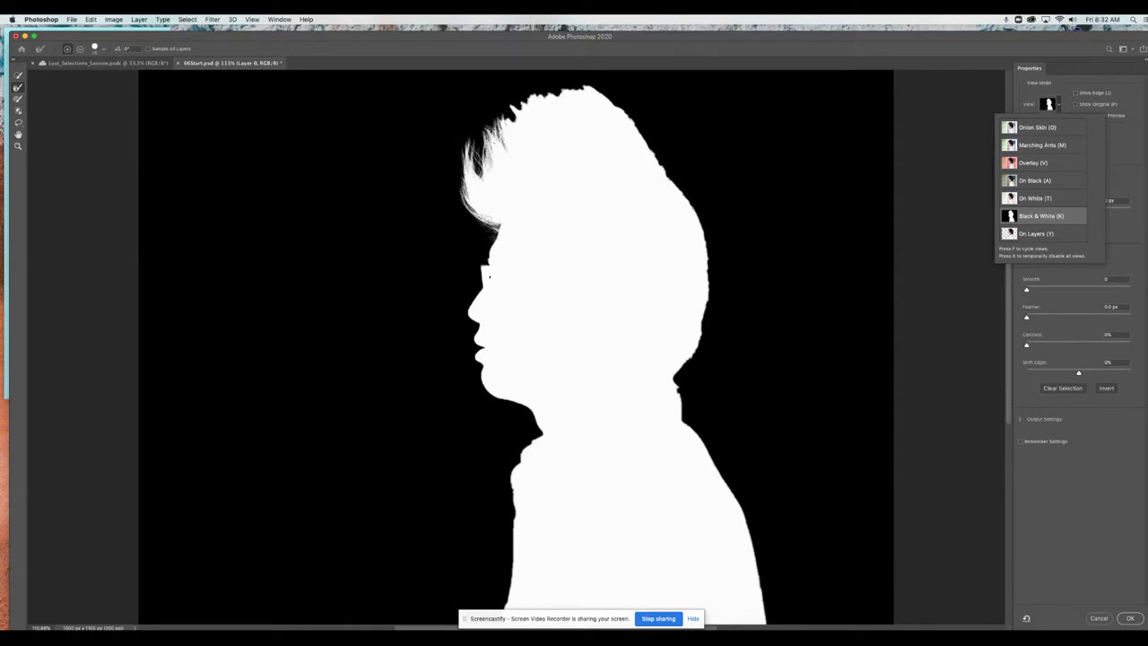
pyautogui.click(501, 132)
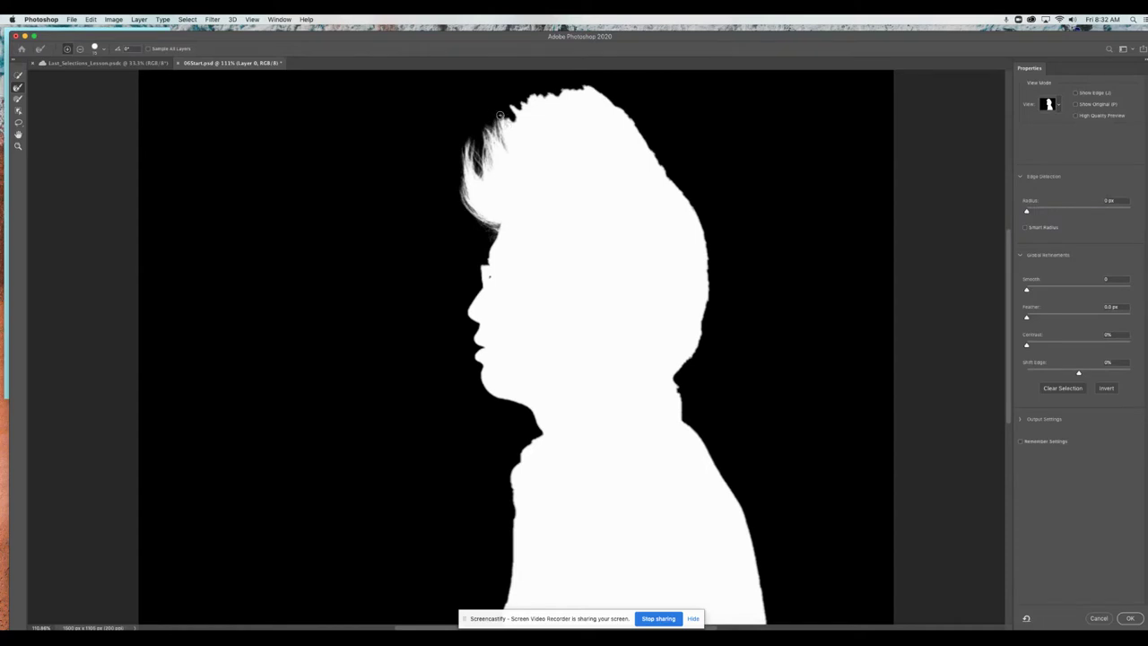
pyautogui.moveTo(501, 115)
pyautogui.mouseDown()
pyautogui.moveTo(523, 131)
pyautogui.moveTo(509, 106)
pyautogui.moveTo(528, 139)
pyautogui.moveTo(511, 105)
pyautogui.moveTo(532, 117)
pyautogui.moveTo(525, 102)
pyautogui.moveTo(538, 95)
pyautogui.moveTo(554, 113)
pyautogui.moveTo(541, 88)
pyautogui.mouseUp()
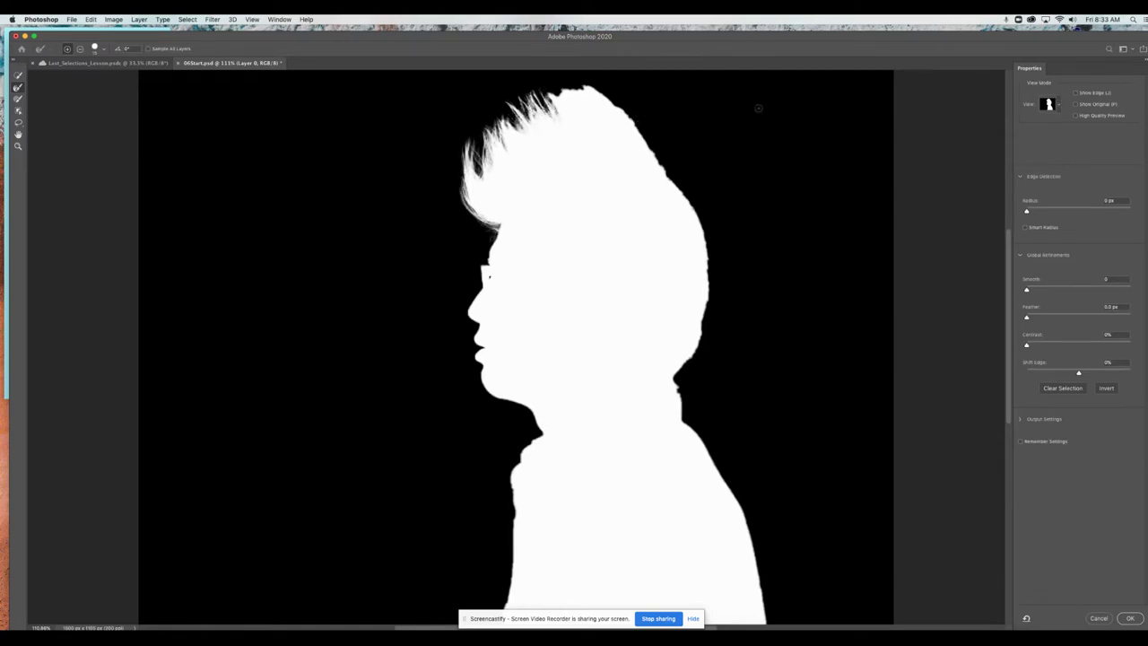
# Try to refine the front and top hair with a much larger brush and undo the strokes
pyautogui.press(']')
pyautogui.press(']')
pyautogui.moveTo(472, 169); pyautogui.dragTo(455, 192)
pyautogui.moveTo(528, 190)
pyautogui.mouseDown()
pyautogui.moveTo(643, 157)
pyautogui.moveTo(648, 173)
pyautogui.moveTo(715, 203)
pyautogui.moveTo(712, 219)
pyautogui.moveTo(588, 174)
pyautogui.moveTo(440, 180)
pyautogui.moveTo(573, 162)
pyautogui.moveTo(549, 186)
pyautogui.moveTo(587, 142)
pyautogui.moveTo(590, 89)
pyautogui.moveTo(697, 166)
pyautogui.mouseUp()
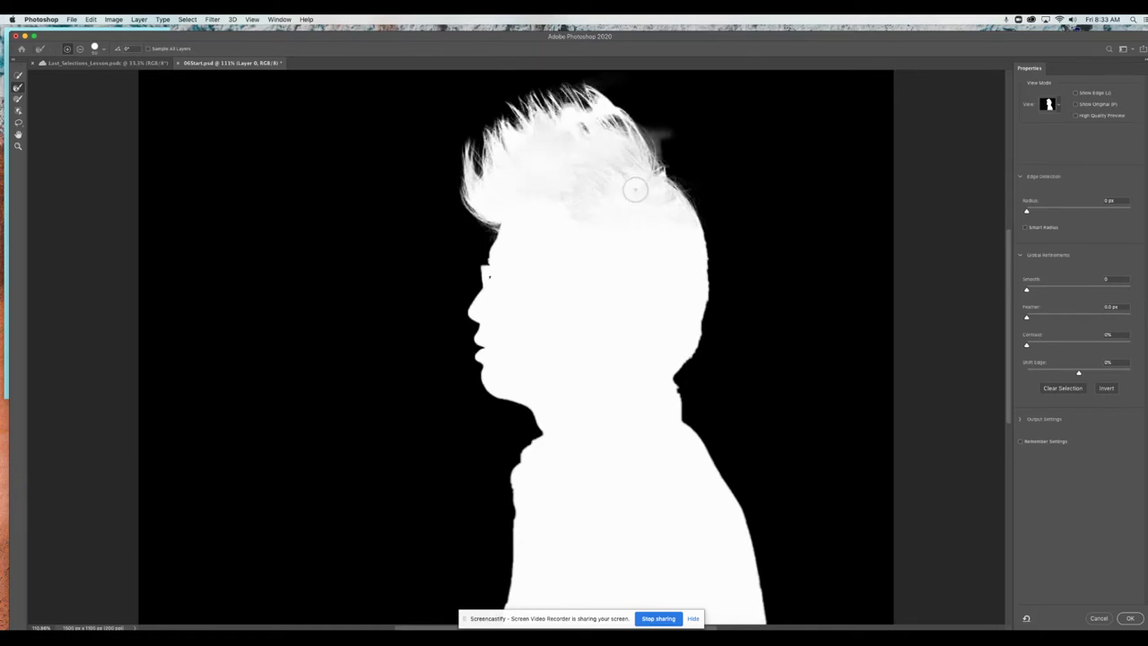
pyautogui.press('super+z')
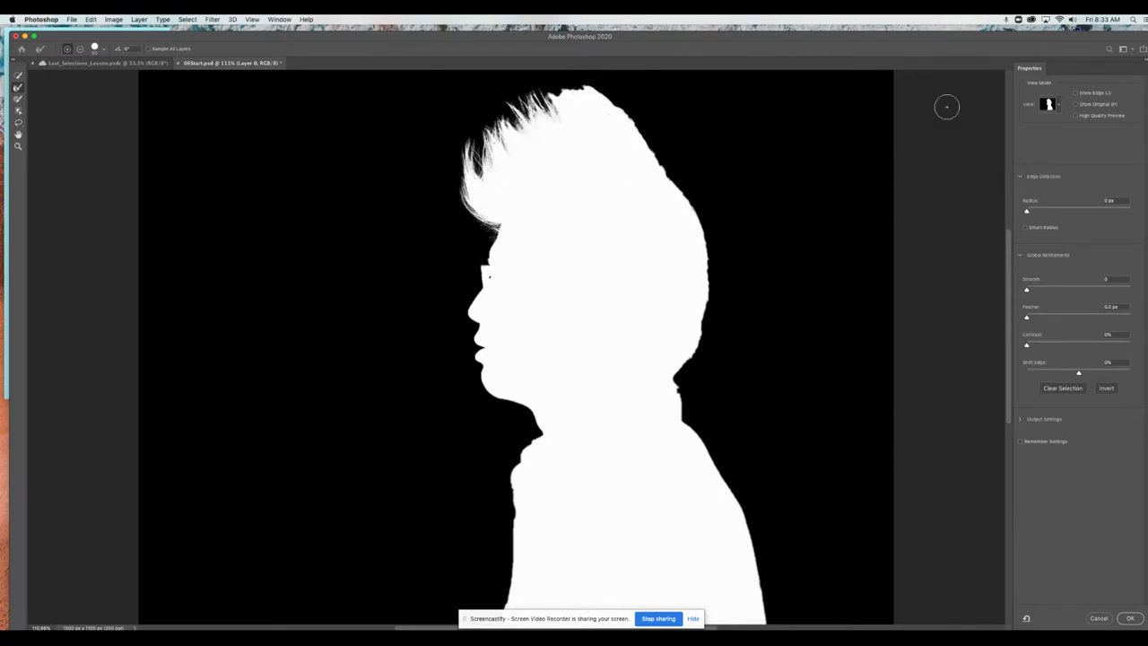
# Return to Overlay view and refine the light gaps between the top hair strands with a smaller Refine Edge Brush
pyautogui.click(1058, 104)
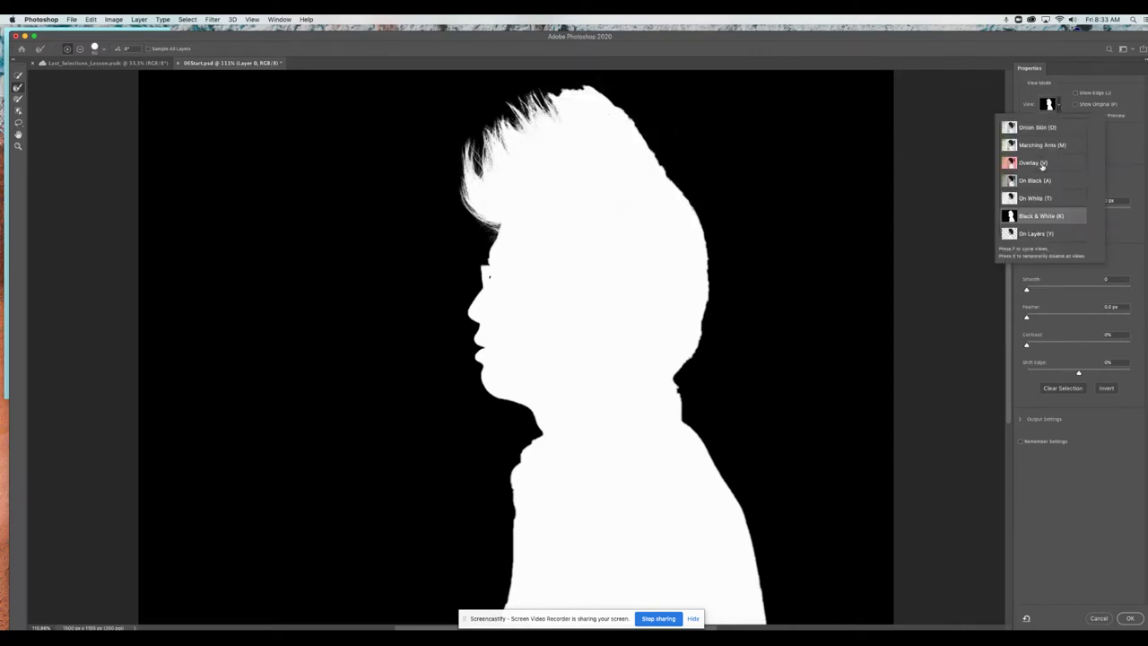
pyautogui.click(1042, 166)
pyautogui.press('super+plus')
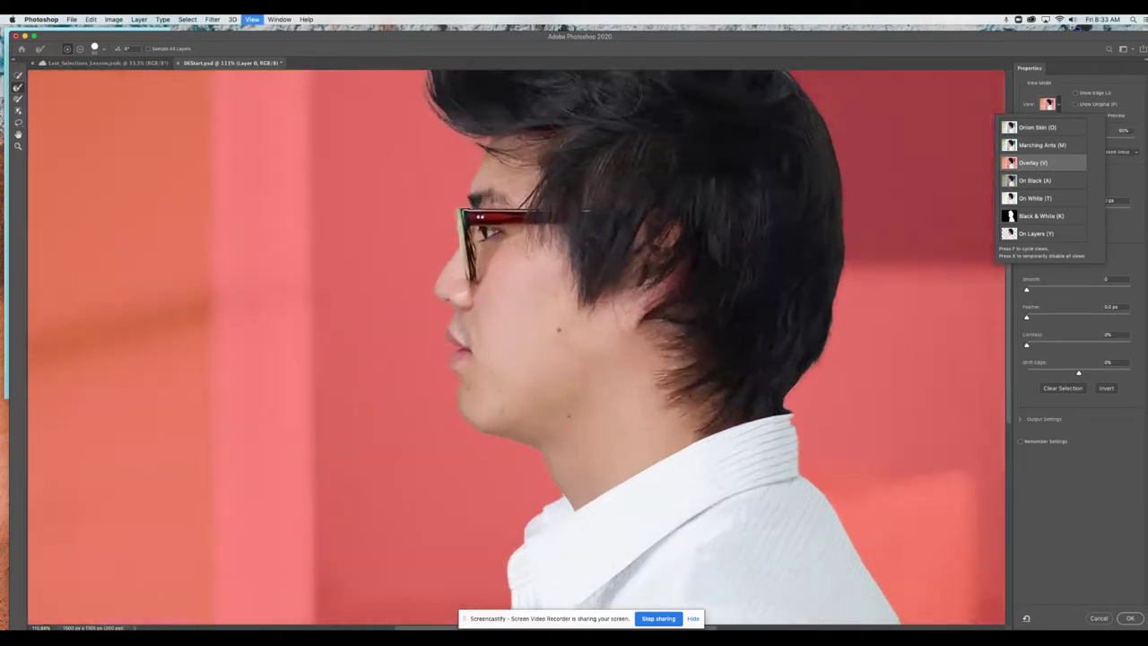
pyautogui.moveTo(777, 122); pyautogui.dragTo(529, 502)
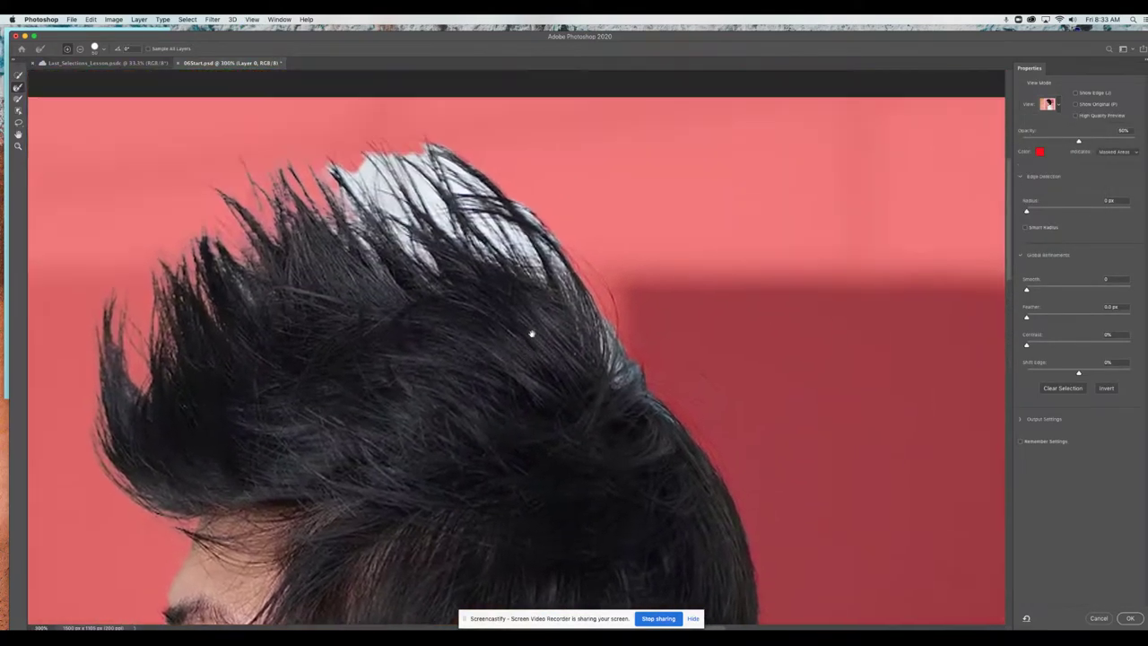
pyautogui.moveTo(532, 334); pyautogui.dragTo(538, 346)
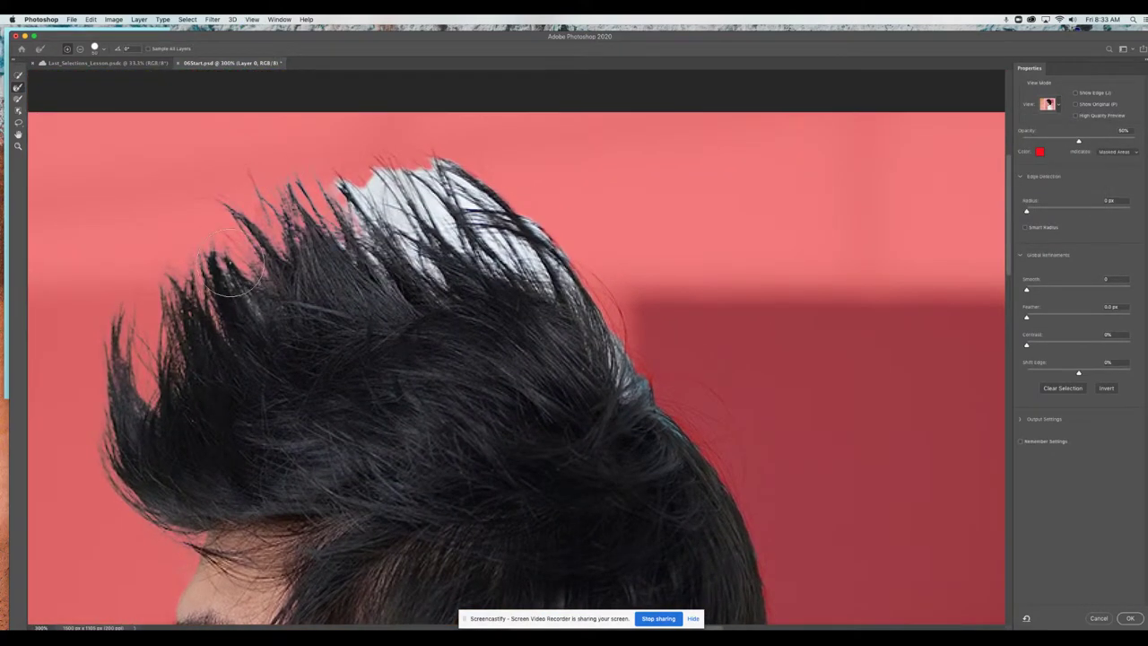
pyautogui.press('[')
pyautogui.press('[')
pyautogui.press('[')
pyautogui.press('[')
pyautogui.press('[')
pyautogui.press('[')
pyautogui.press('[')
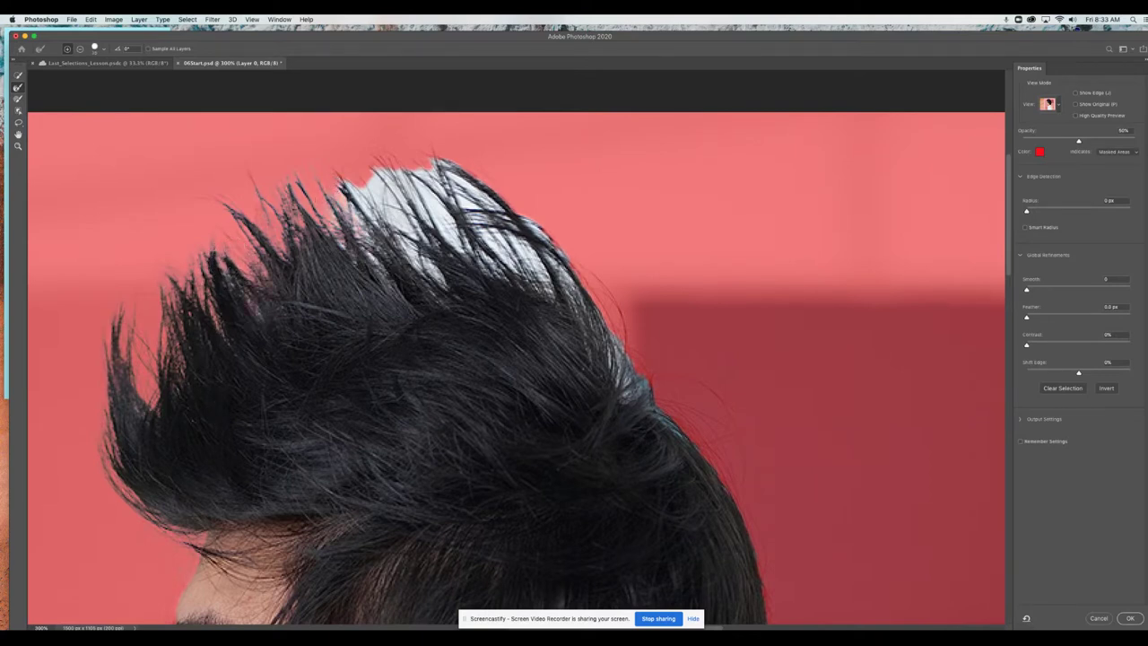
pyautogui.moveTo(342, 199)
pyautogui.mouseDown()
pyautogui.moveTo(350, 183)
pyautogui.moveTo(363, 210)
pyautogui.moveTo(374, 163)
pyautogui.moveTo(408, 244)
pyautogui.moveTo(386, 150)
pyautogui.moveTo(449, 241)
pyautogui.moveTo(421, 220)
pyautogui.moveTo(475, 255)
pyautogui.moveTo(430, 183)
pyautogui.moveTo(489, 244)
pyautogui.moveTo(468, 195)
pyautogui.moveTo(435, 172)
pyautogui.moveTo(538, 269)
pyautogui.moveTo(433, 147)
pyautogui.moveTo(536, 266)
pyautogui.moveTo(512, 203)
pyautogui.moveTo(563, 279)
pyautogui.mouseUp()
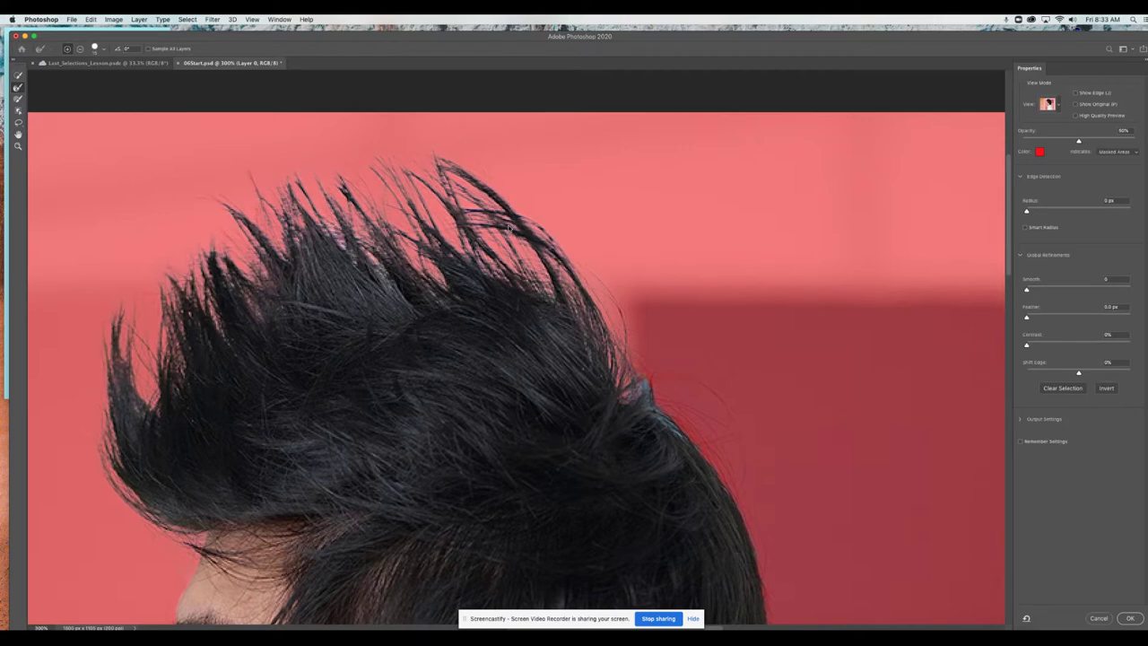
# Refine the hair edge from the crown along the back of the head down to the nape
pyautogui.hscroll(3, 448, 215)
pyautogui.scroll(-2, 448, 215)
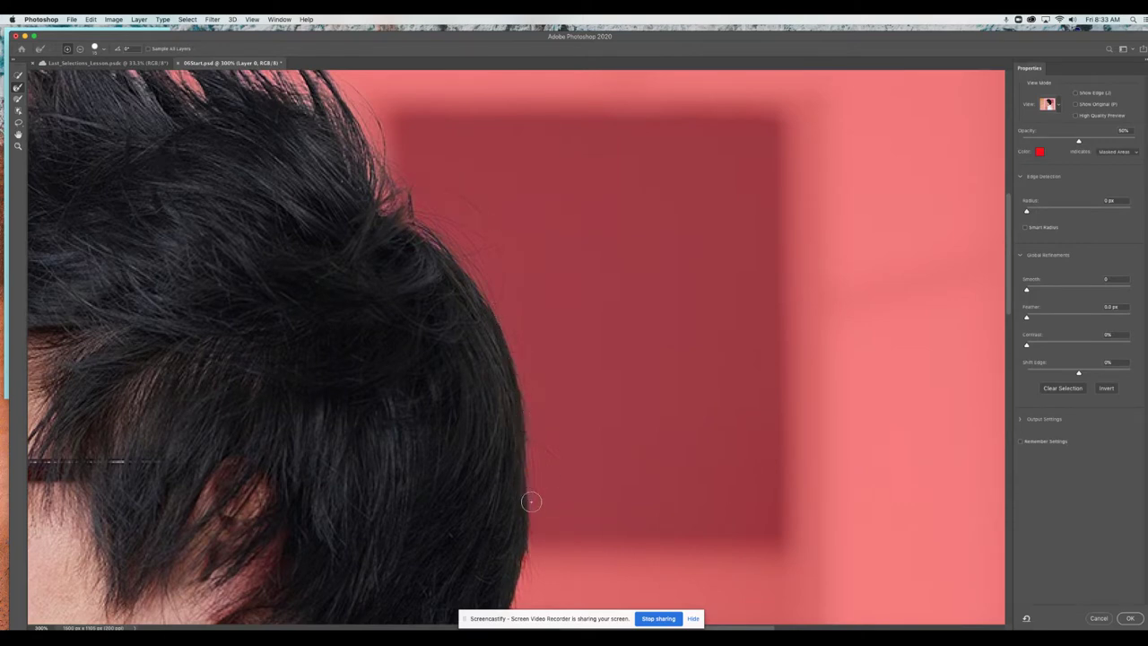
pyautogui.moveTo(532, 482); pyautogui.dragTo(504, 285)
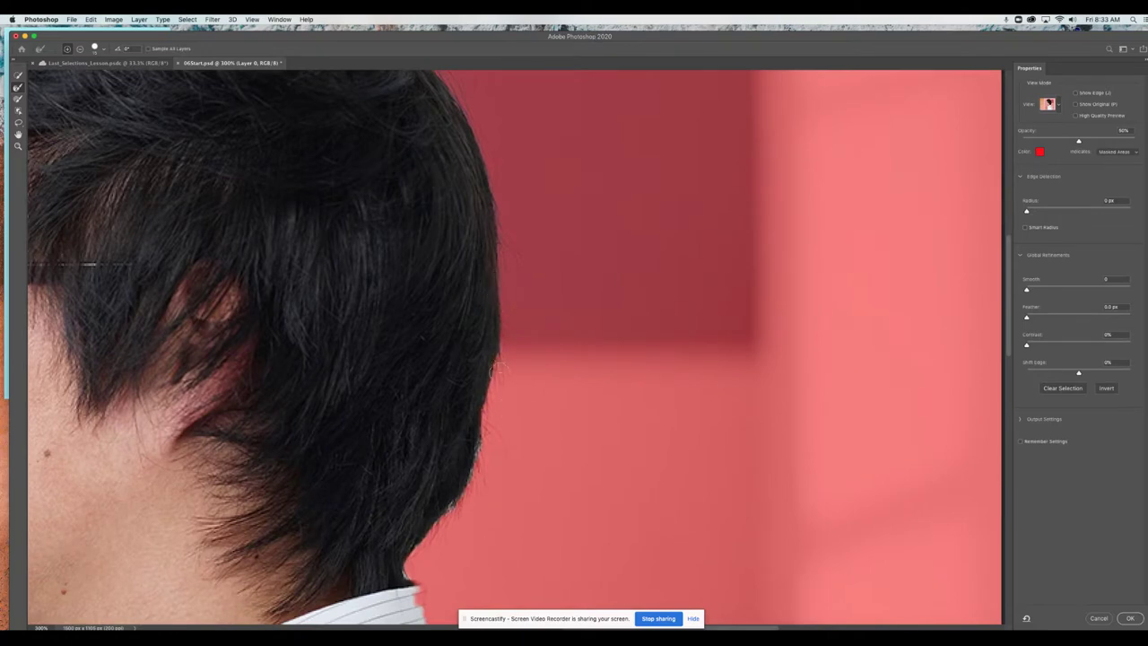
pyautogui.moveTo(497, 369)
pyautogui.mouseDown()
pyautogui.moveTo(461, 492)
pyautogui.moveTo(403, 574)
pyautogui.mouseUp()
# Refine the eyebrow edge above the glasses with a small brush and check the head and collar mask in Black & White view
pyautogui.moveTo(213, 370); pyautogui.dragTo(624, 445)
pyautogui.press('super+equal')
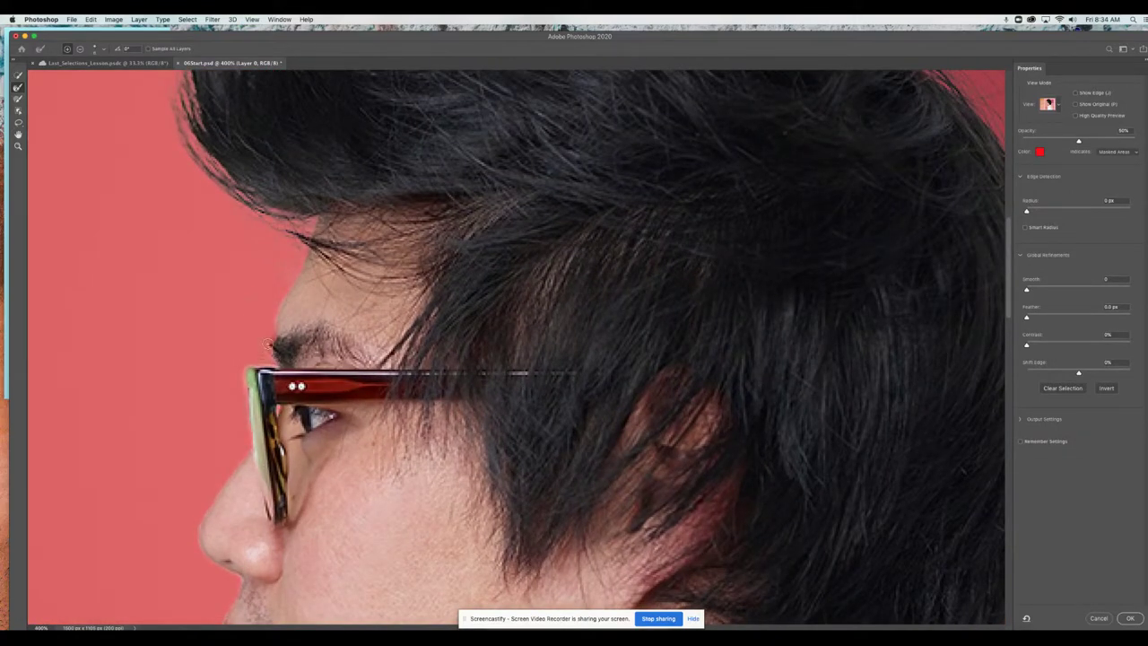
pyautogui.click(1058, 105)
pyautogui.click(1029, 215)
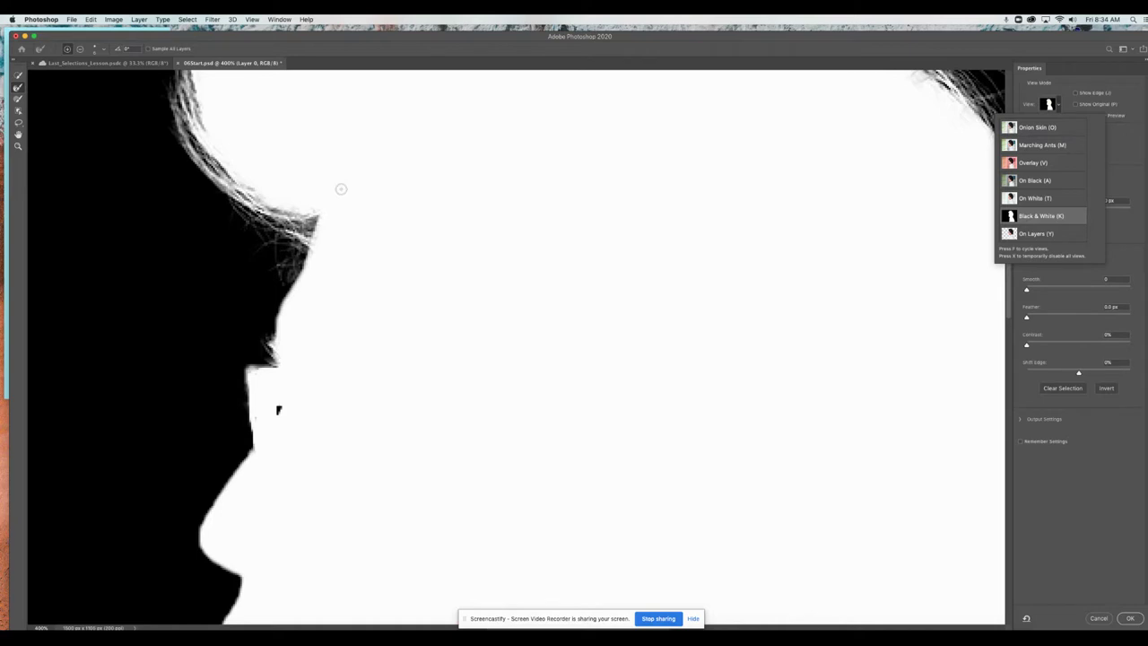
pyautogui.press('super+equal')
pyautogui.press('super+minus')
pyautogui.press('super+minus')
pyautogui.press('super+minus')
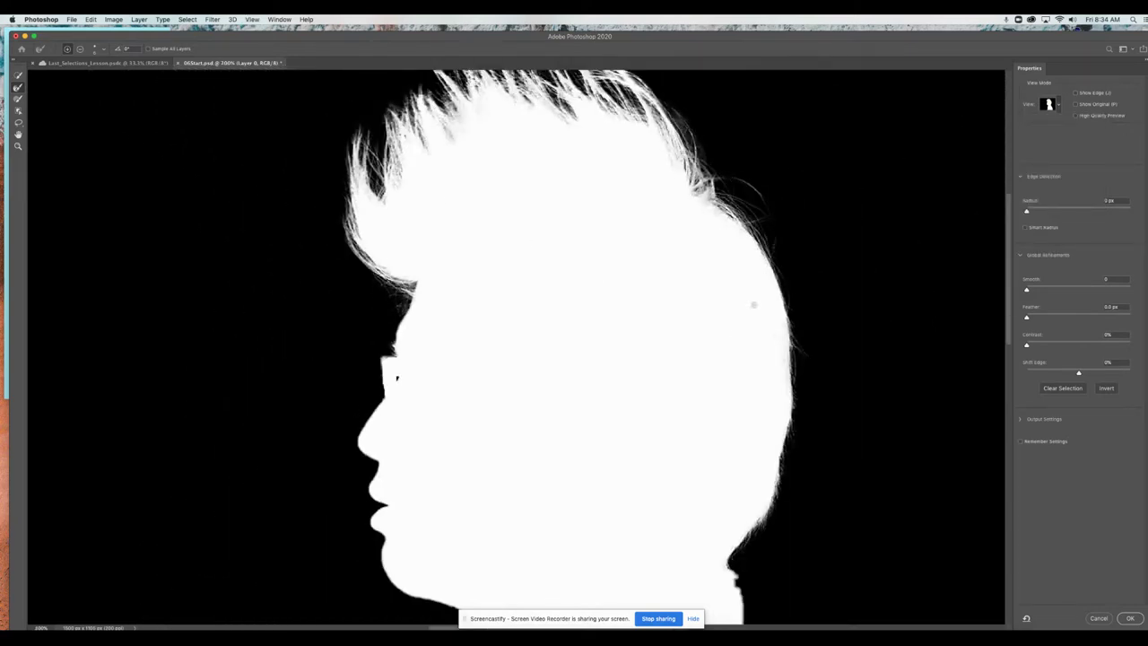
pyautogui.moveTo(743, 338); pyautogui.dragTo(580, 146)
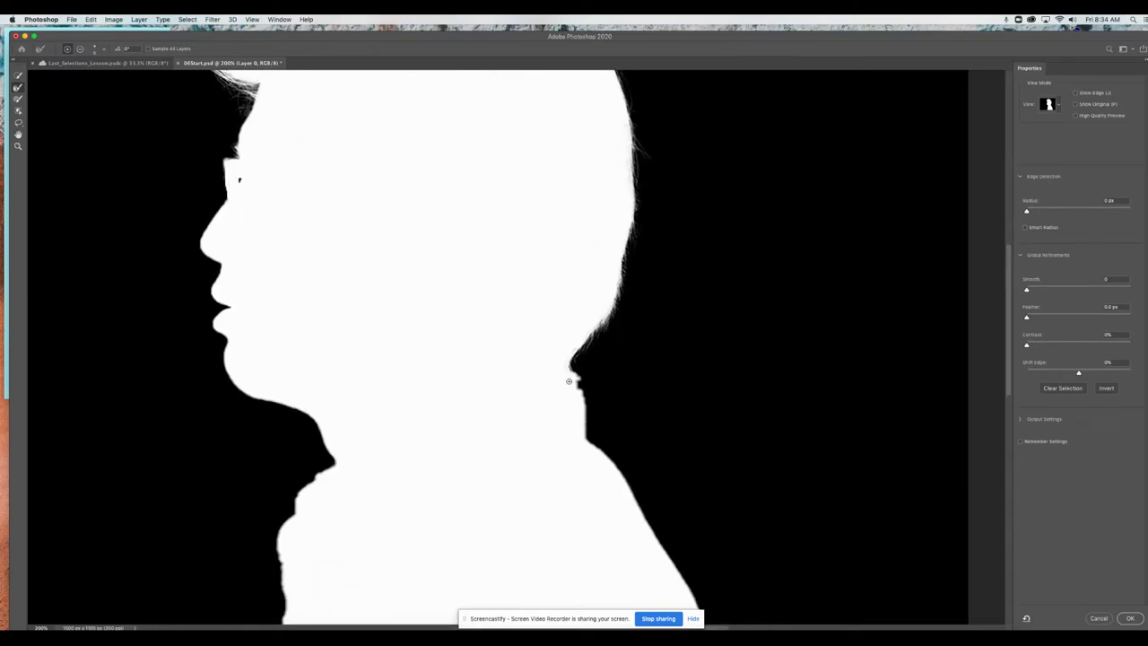
# Return to Overlay view and fill in the notched back edge of the shirt collar with the Brush tool
pyautogui.click(1059, 105)
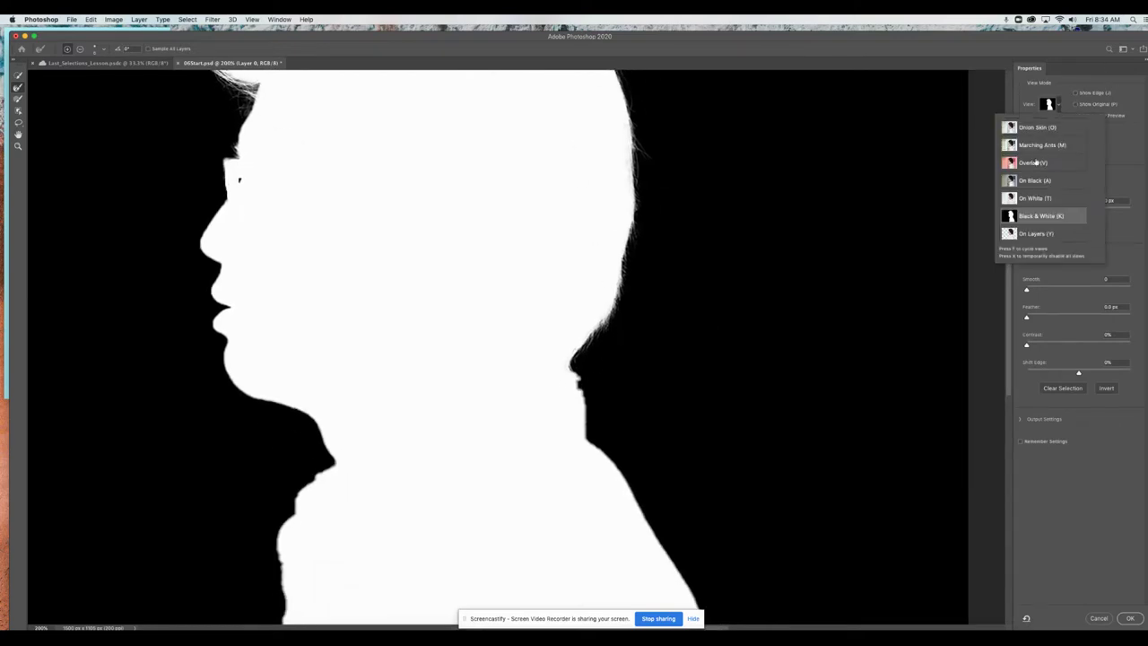
pyautogui.click(1034, 163)
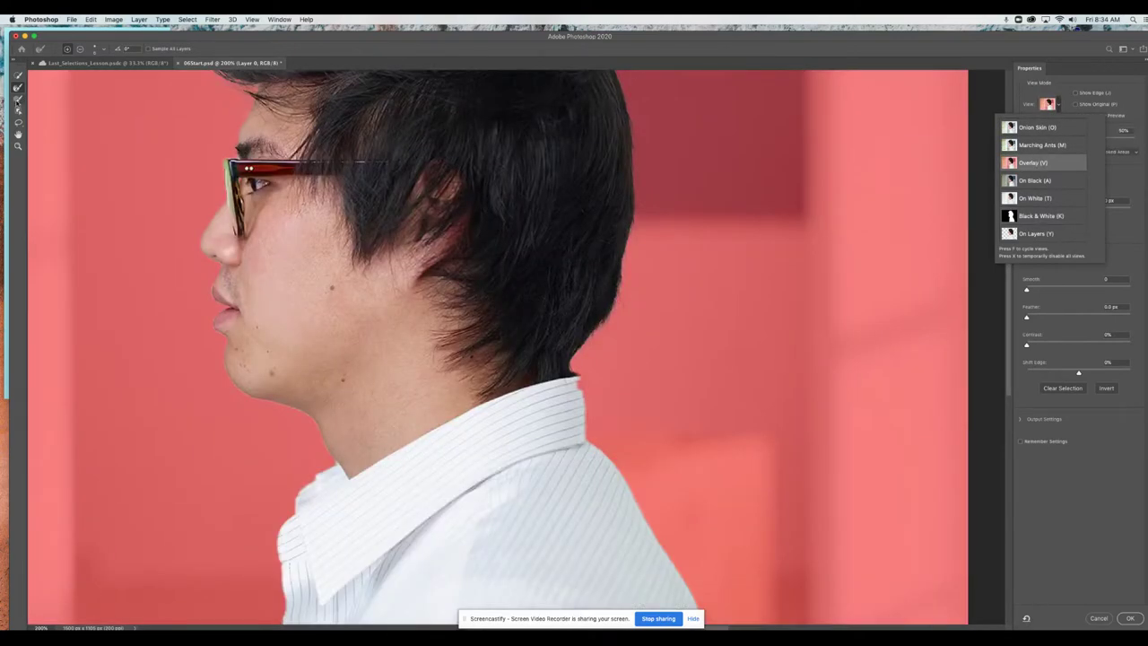
pyautogui.click(18, 99)
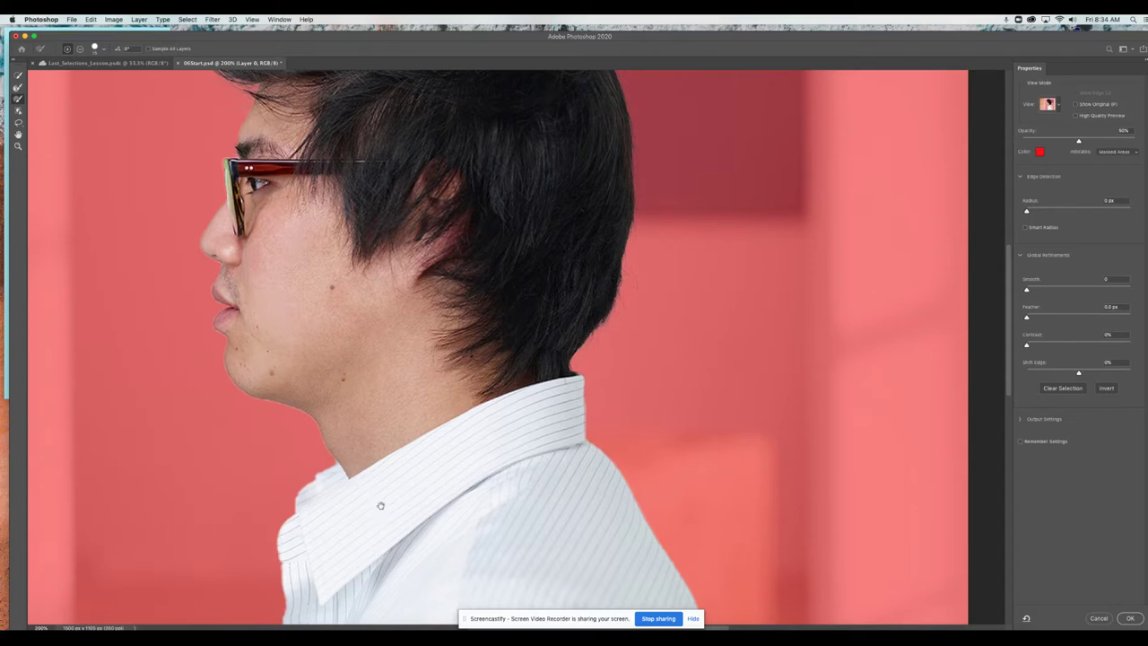
pyautogui.moveTo(538, 596)
pyautogui.mouseDown()
pyautogui.moveTo(404, 379)
pyautogui.moveTo(539, 419)
pyautogui.mouseUp()
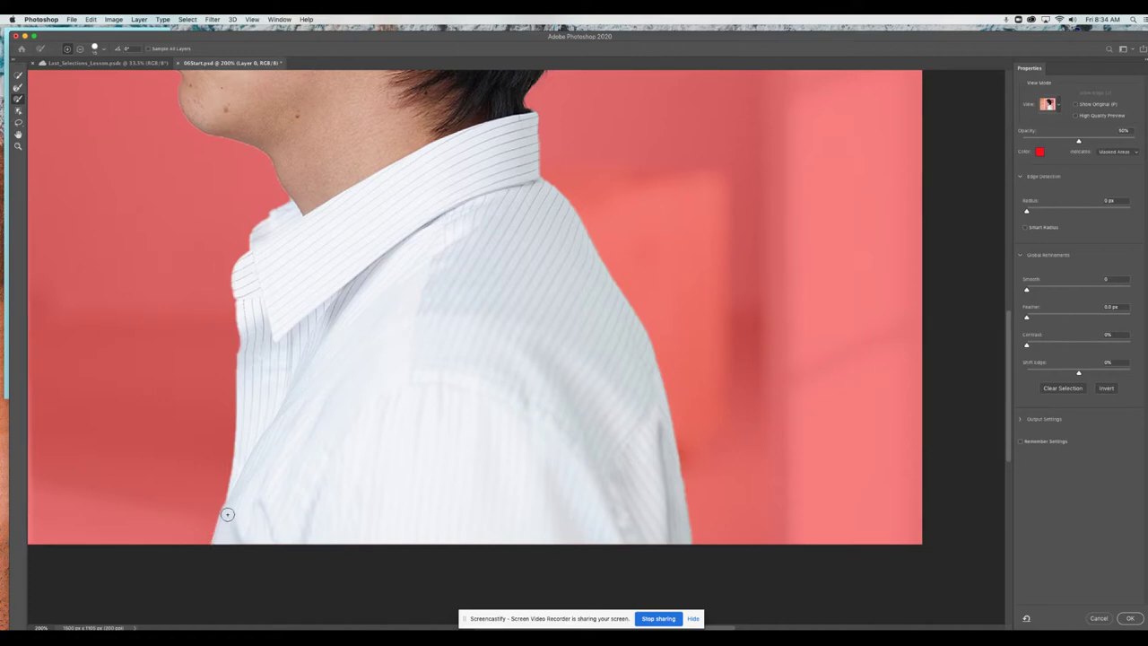
pyautogui.press('super+0')
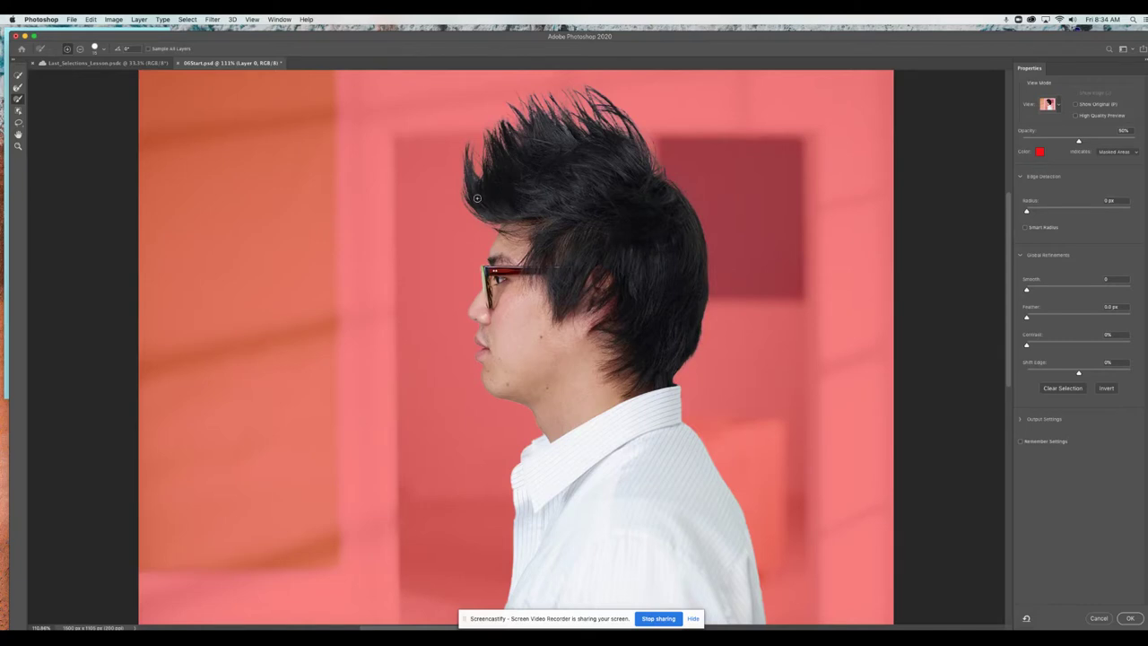
# Compare the complete mask of the man in Black & White and Overlay views, ending in Black & White
pyautogui.click(1060, 108)
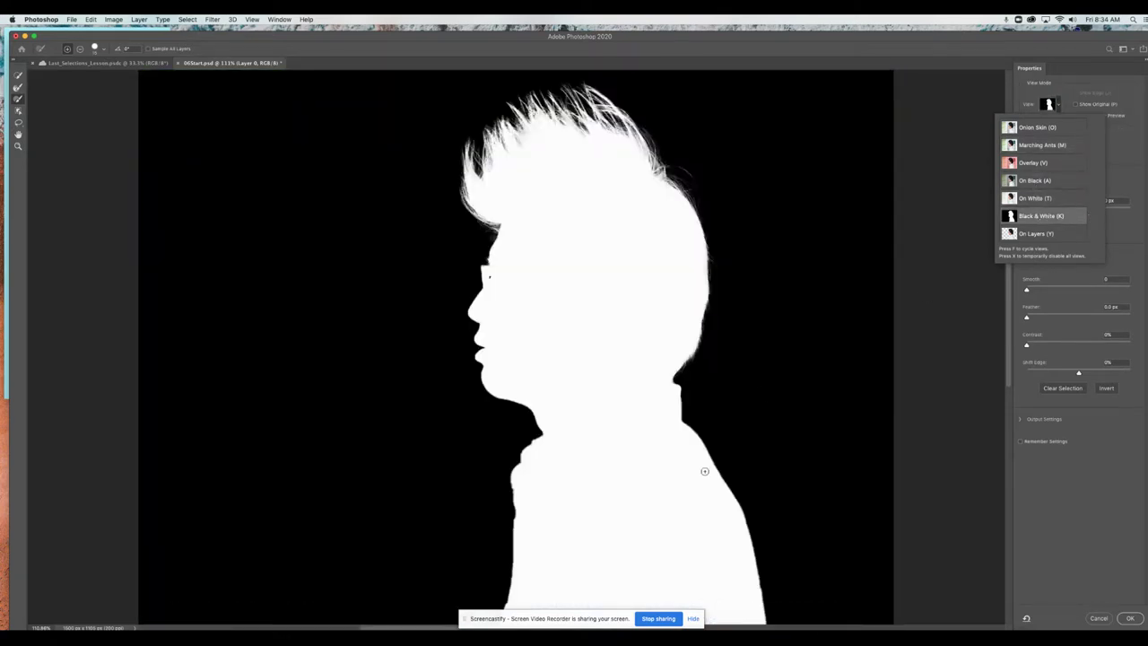
pyautogui.click(1026, 164)
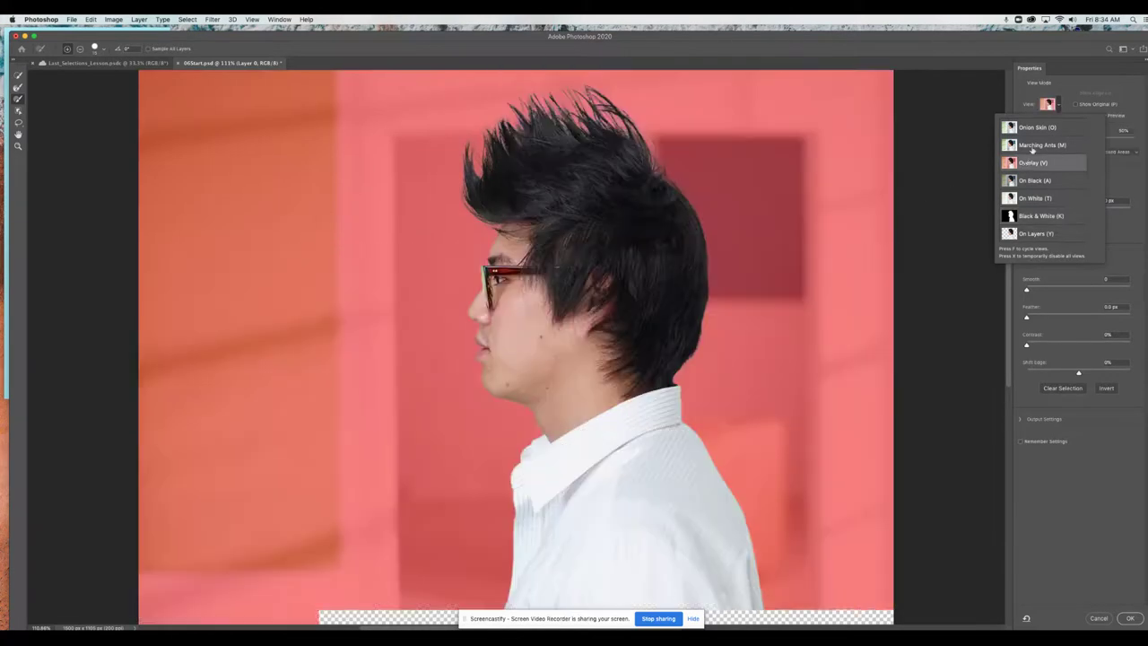
pyautogui.click(1109, 79)
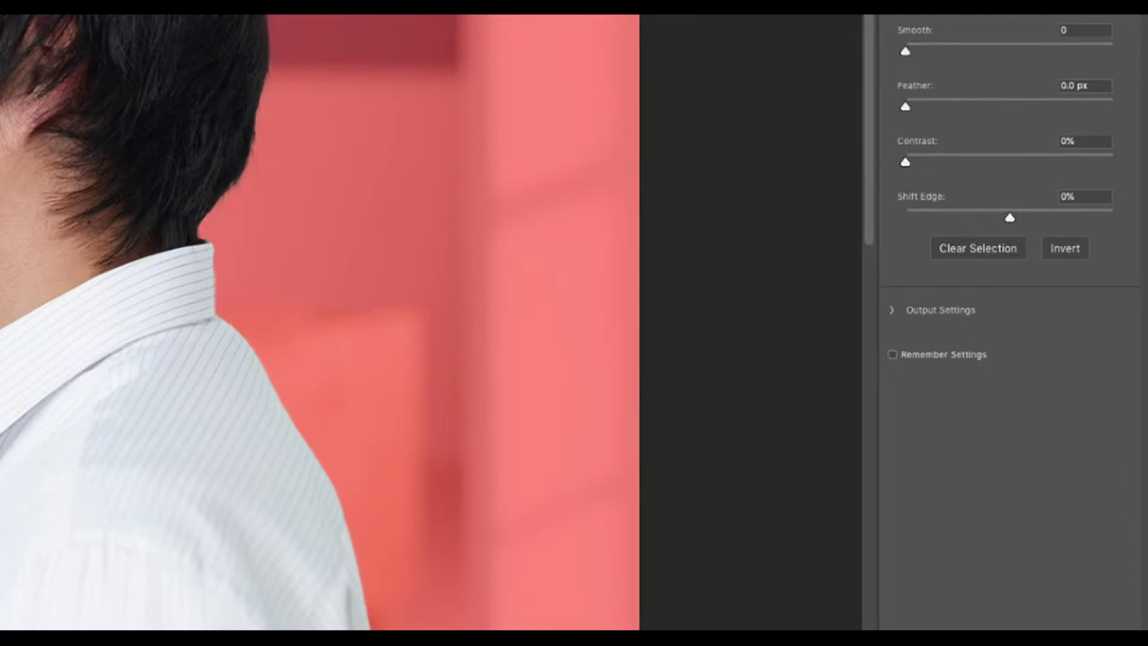
pyautogui.click(1041, 215)
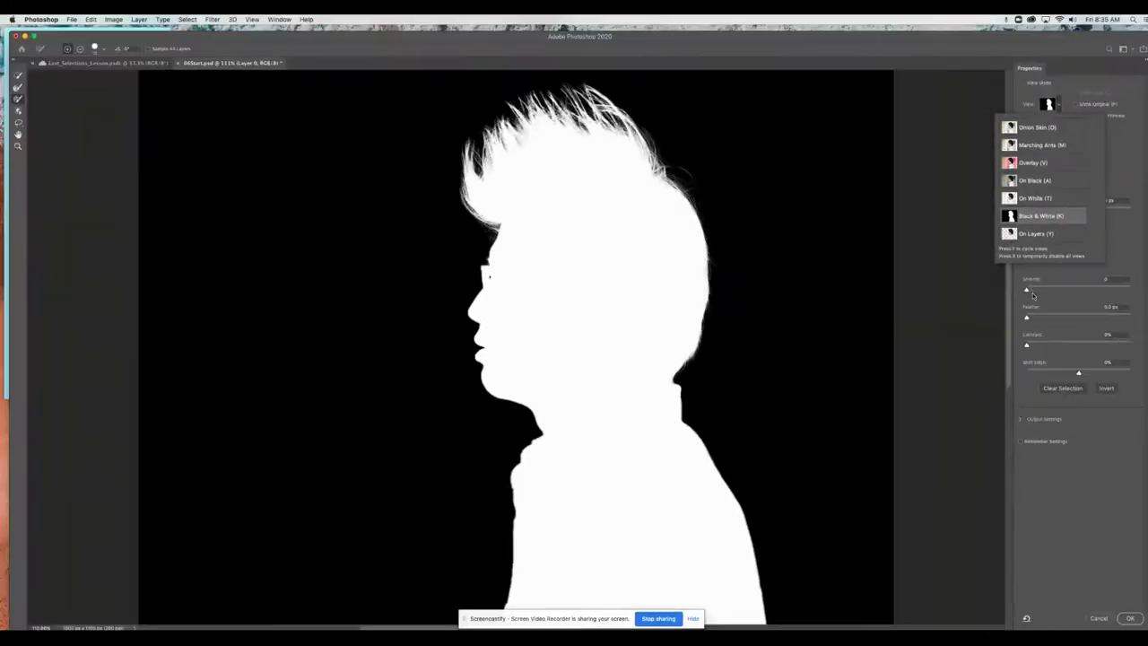
# Test stronger smoothing and feathering on the mask edge, settling on Smooth 1 and Feather 0.0 px
pyautogui.moveTo(905, 50); pyautogui.dragTo(912, 50)
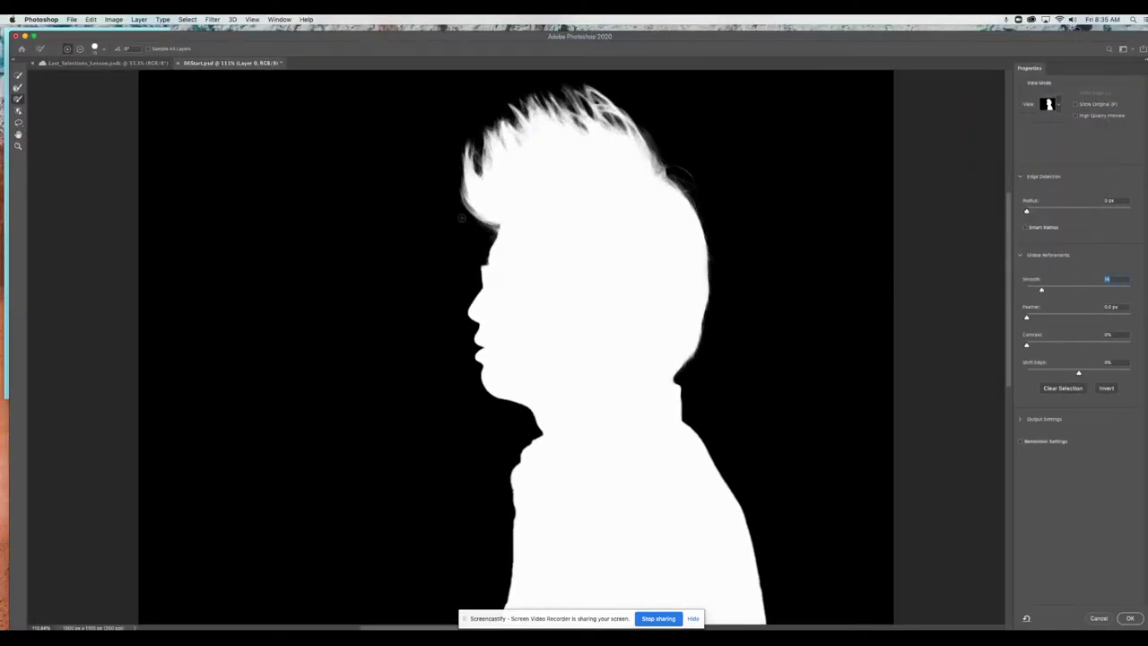
pyautogui.moveTo(1041, 290); pyautogui.dragTo(1024, 292)
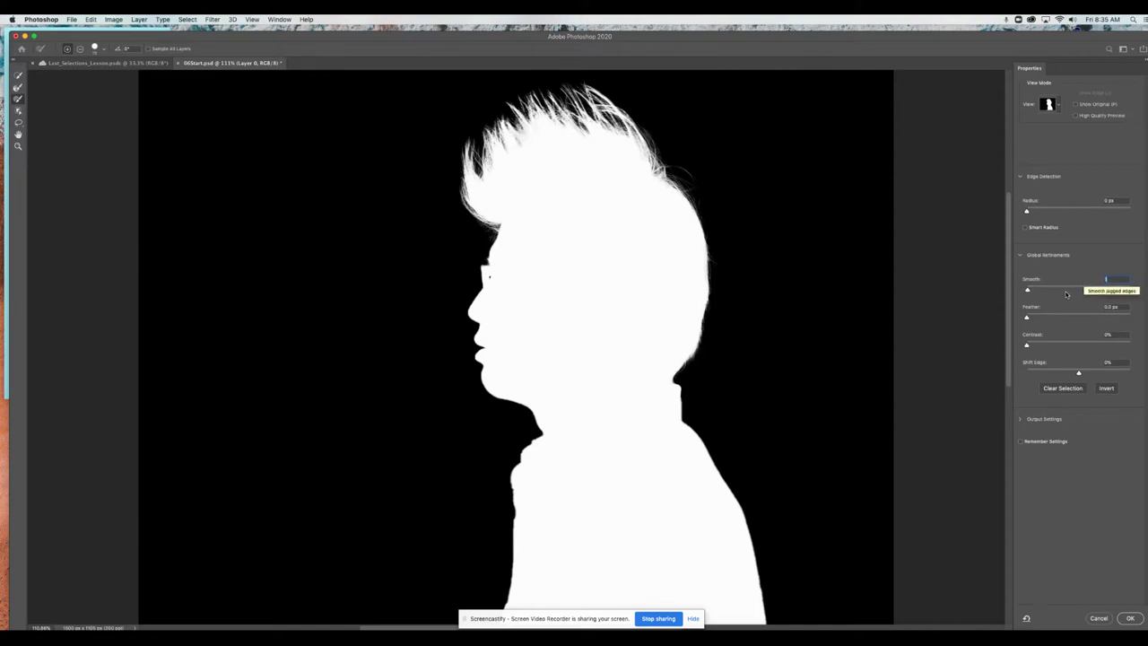
pyautogui.press('Return')
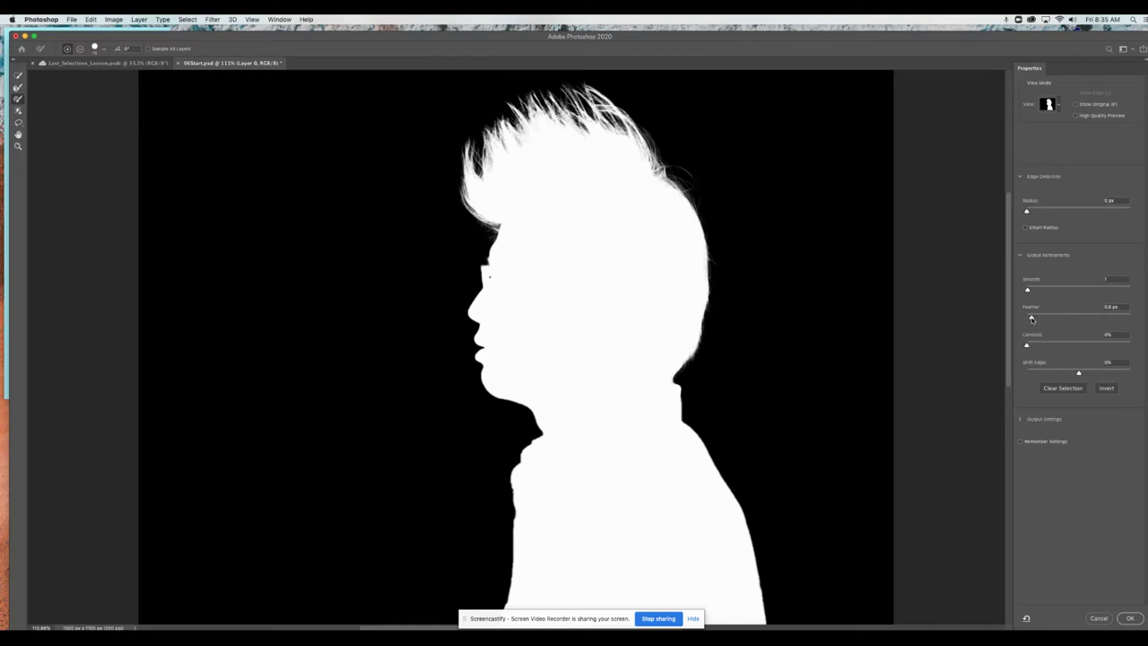
pyautogui.moveTo(1028, 318)
pyautogui.mouseDown()
pyautogui.moveTo(1060, 319)
pyautogui.moveTo(1030, 318)
pyautogui.mouseUp()
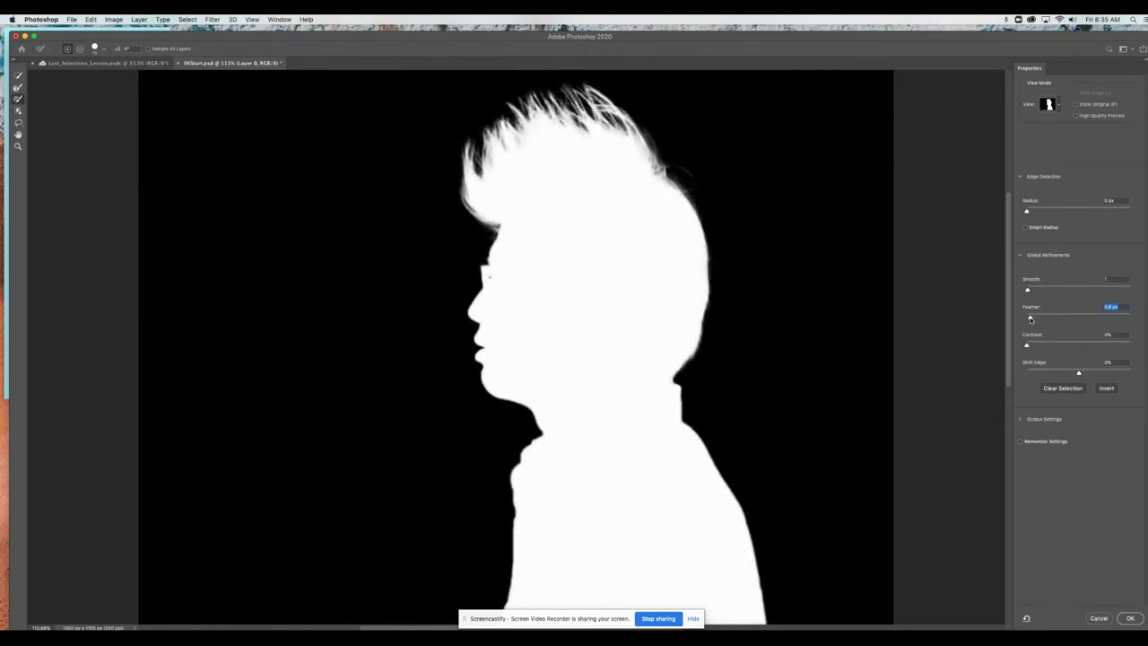
pyautogui.moveTo(1030, 319); pyautogui.dragTo(1026, 319)
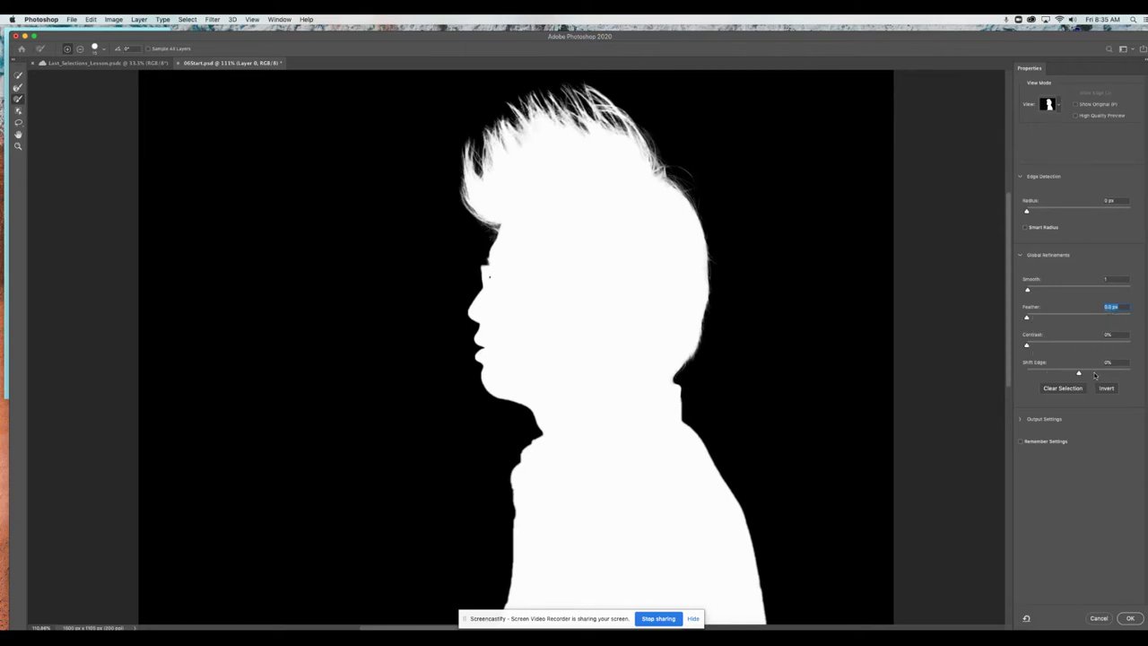
# Try a Shift Edge of -20%, switch the mask preview to Overlay, and set Shift Edge back to 0%
pyautogui.moveTo(1079, 374); pyautogui.dragTo(1068, 374)
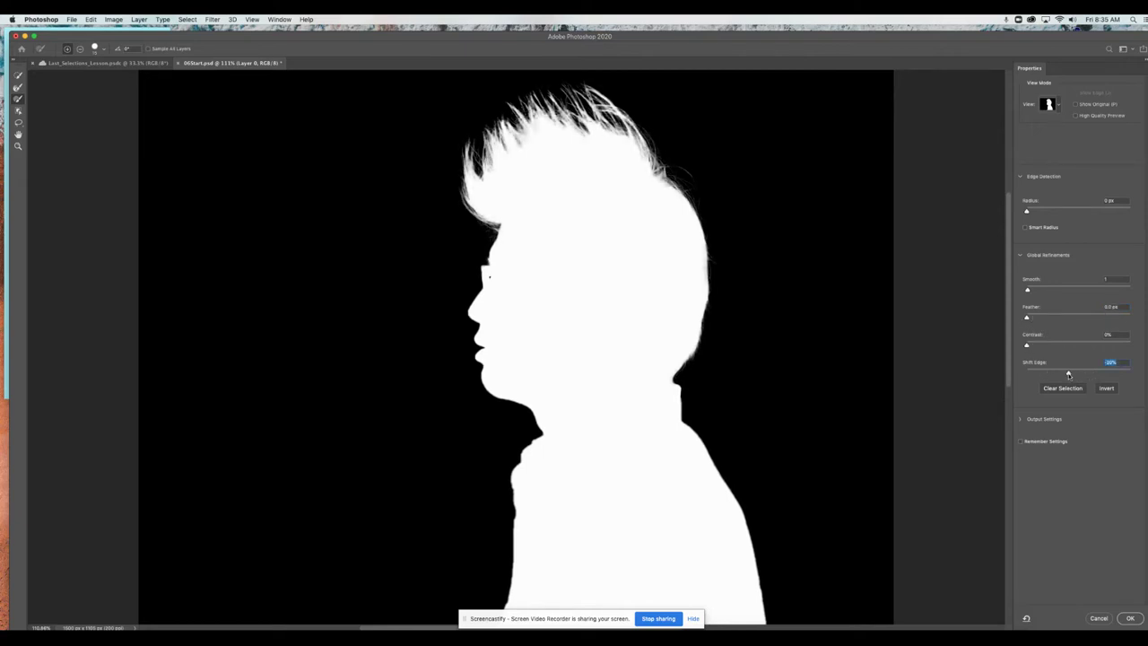
pyautogui.click(1058, 105)
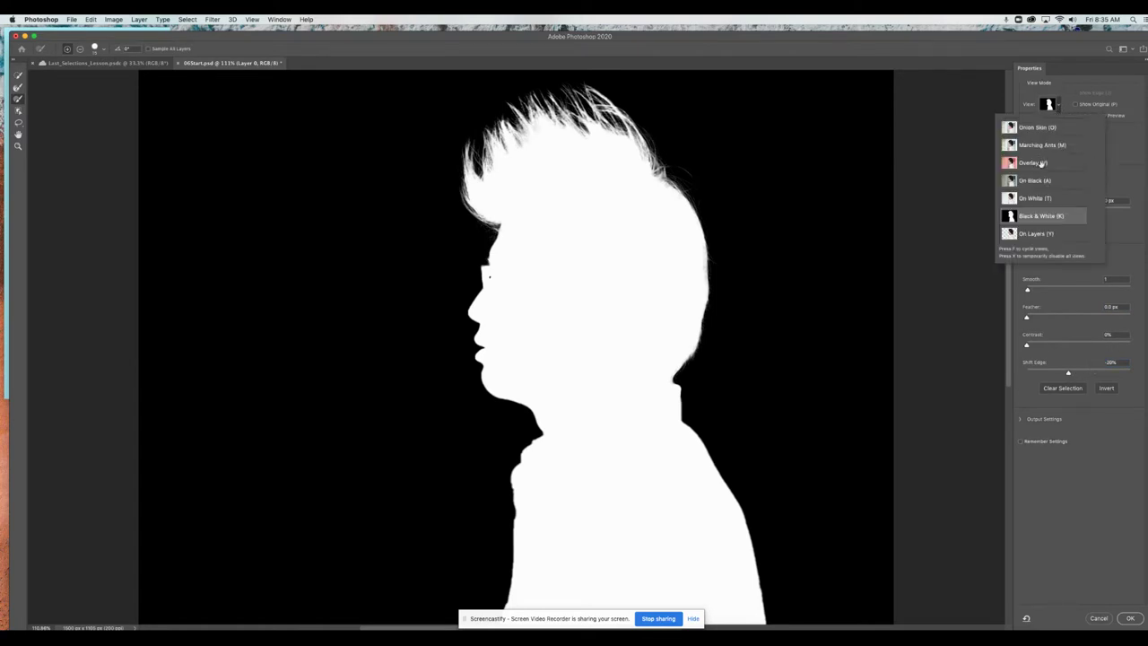
pyautogui.click(1118, 368)
pyautogui.click(1118, 362)
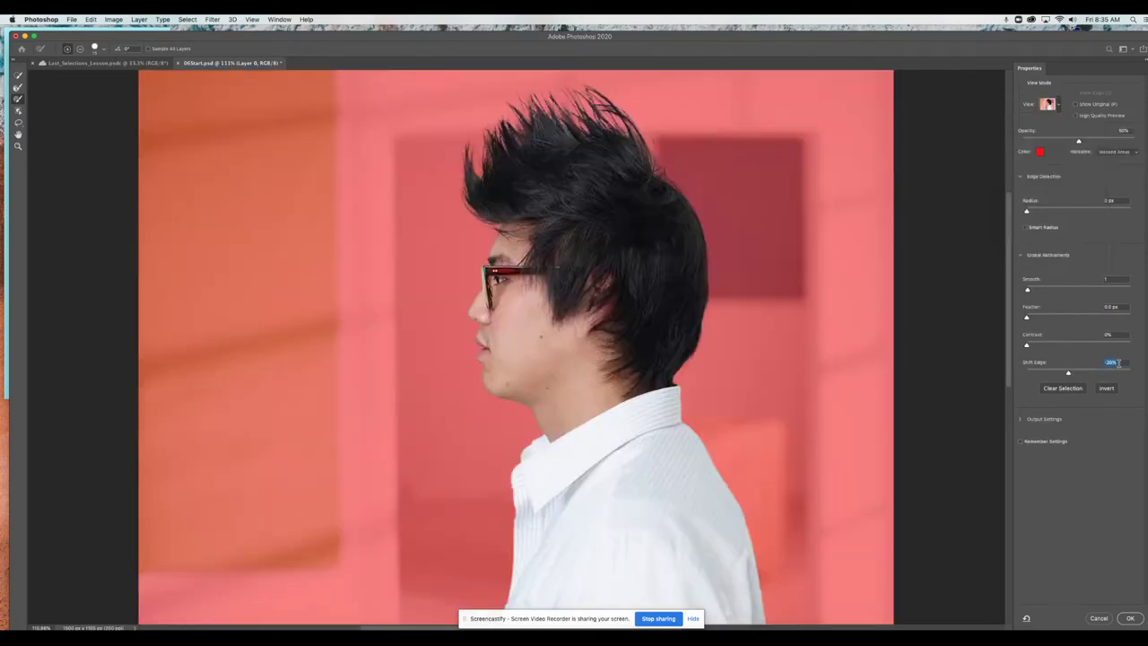
pyautogui.write('0')
pyautogui.press('Return')
# Test different Shift Edge amounts against the enlarged face profile and set Shift Edge to -5%
pyautogui.press('super+plus')
pyautogui.press('super+plus')
pyautogui.press('super+plus')
pyautogui.press('super+plus')
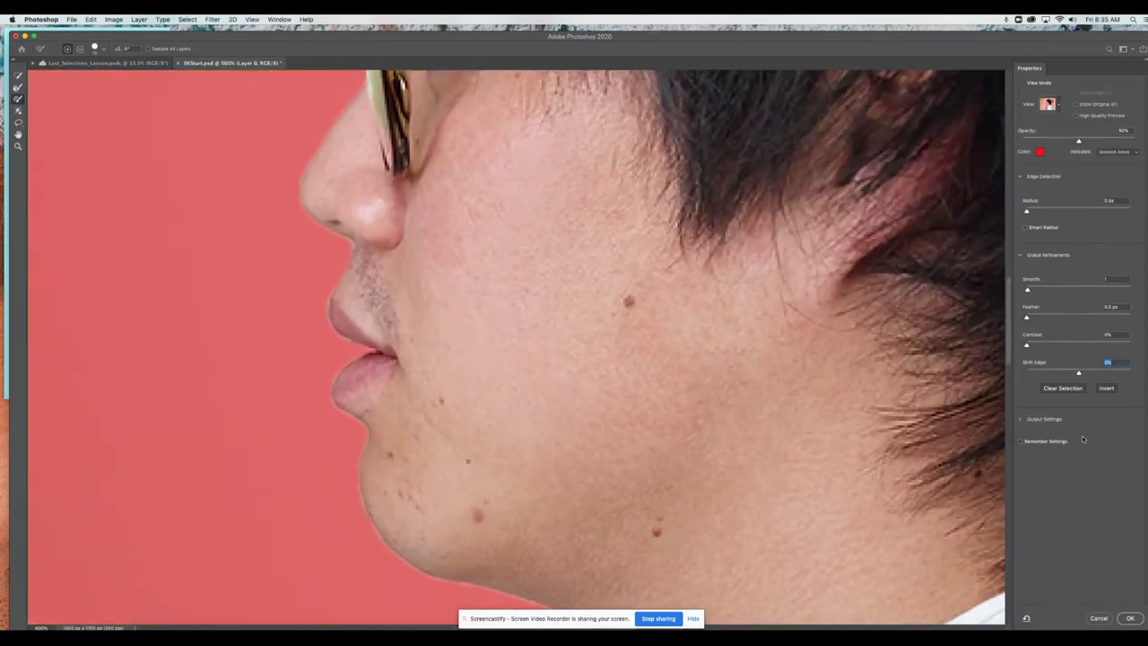
pyautogui.moveTo(369, 291); pyautogui.dragTo(443, 364)
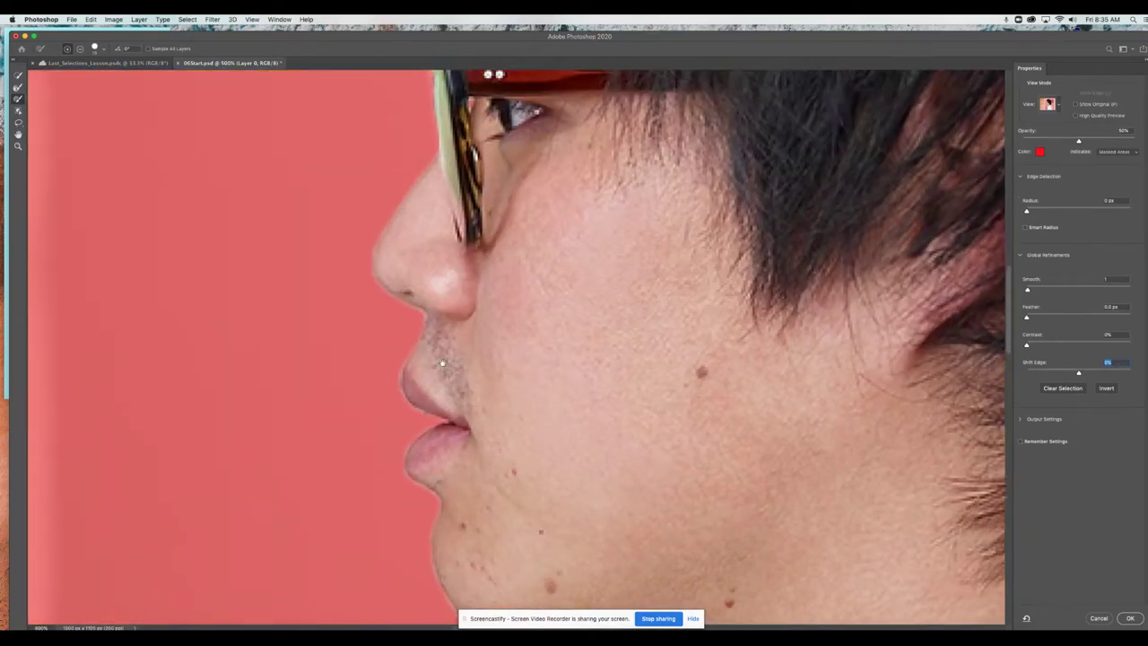
pyautogui.moveTo(1078, 373); pyautogui.dragTo(1040, 373)
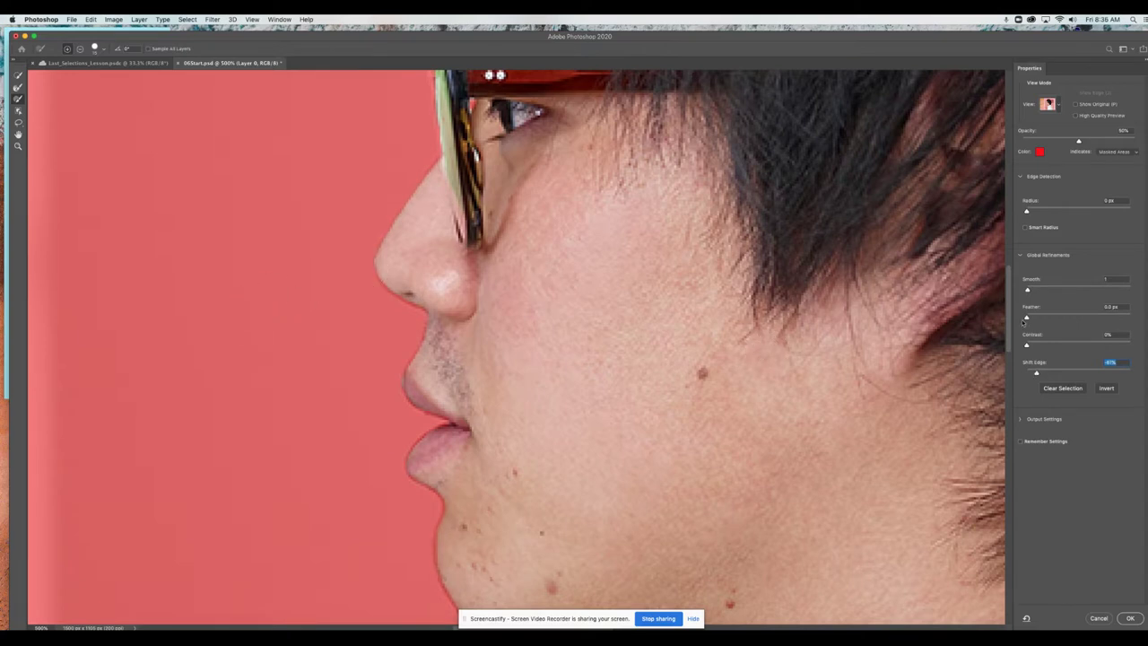
pyautogui.moveTo(1103, 372); pyautogui.dragTo(1078, 373)
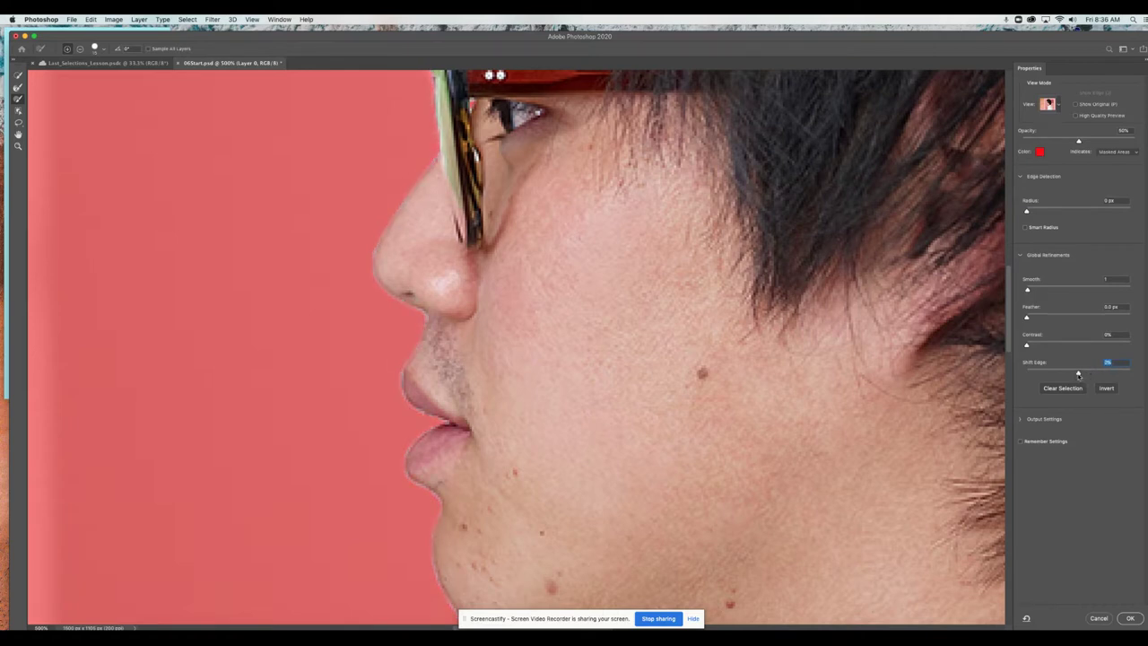
pyautogui.moveTo(1078, 374); pyautogui.dragTo(1077, 374)
pyautogui.press('super+0')
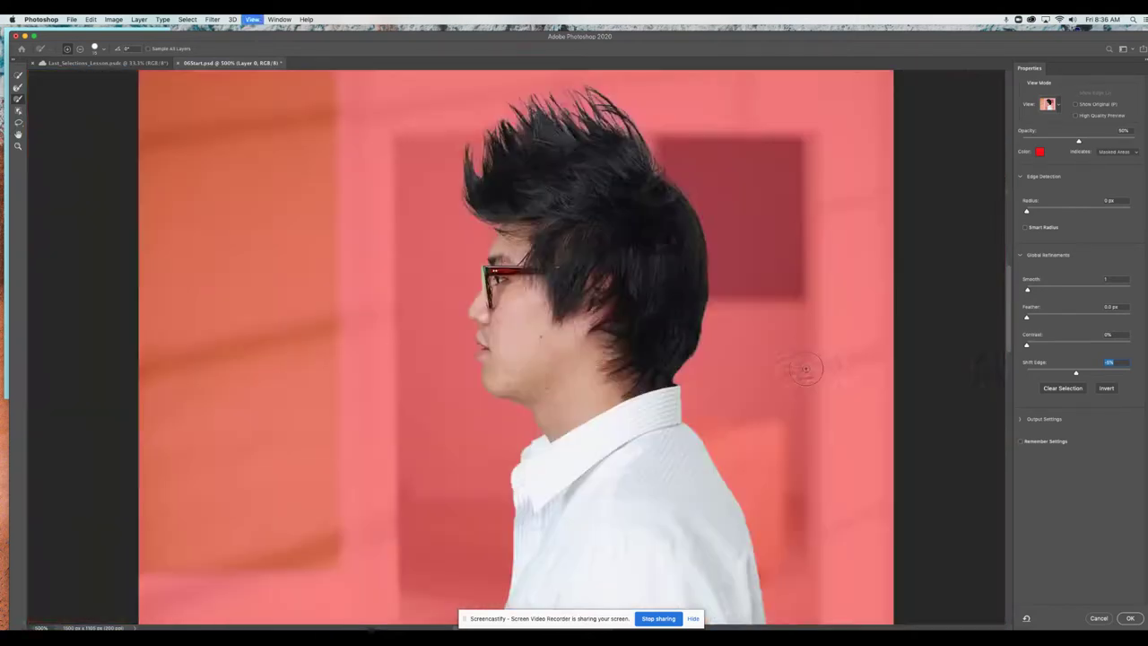
# Set the refined selection's output to Layer Mask and apply Select and Mask
pyautogui.click(1020, 419)
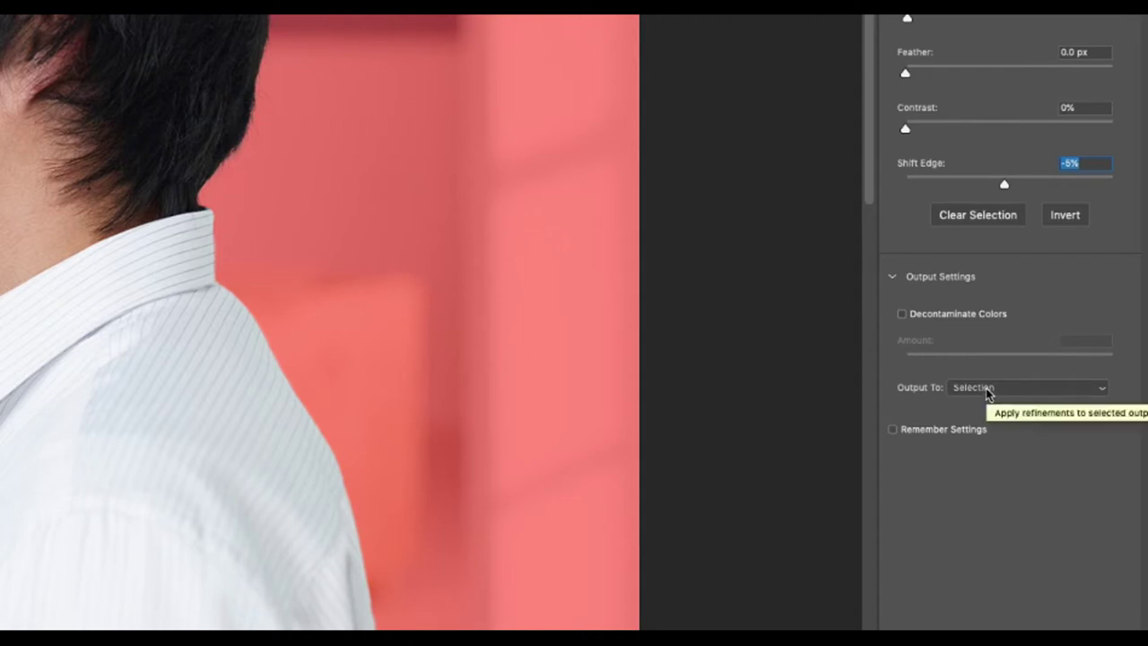
pyautogui.click(986, 393)
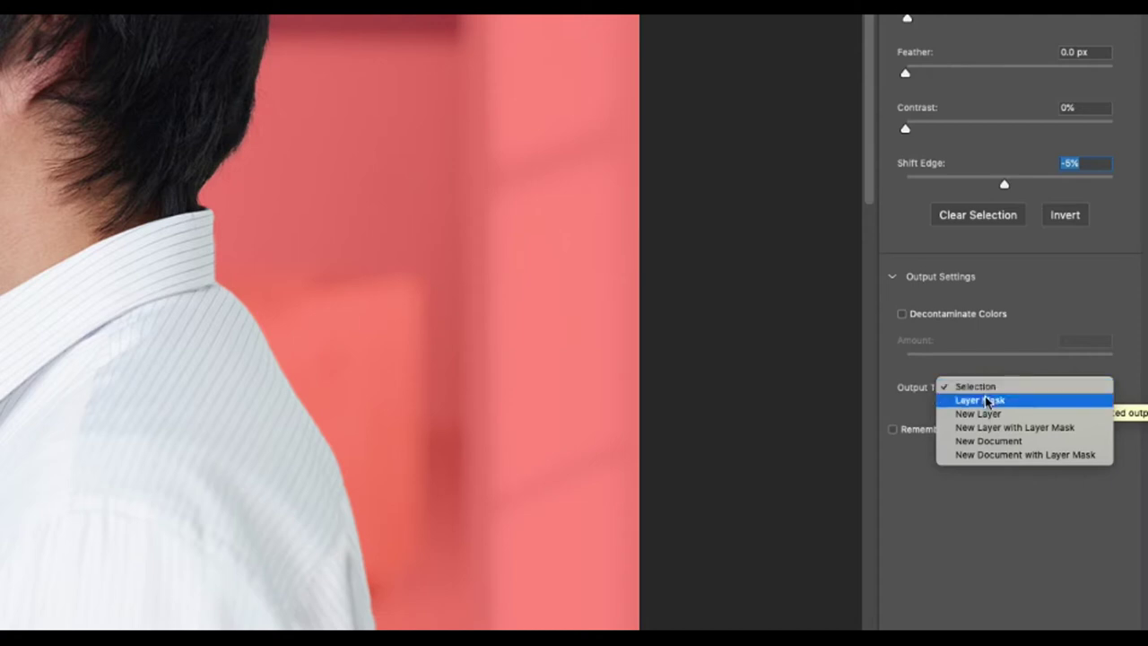
pyautogui.click(987, 402)
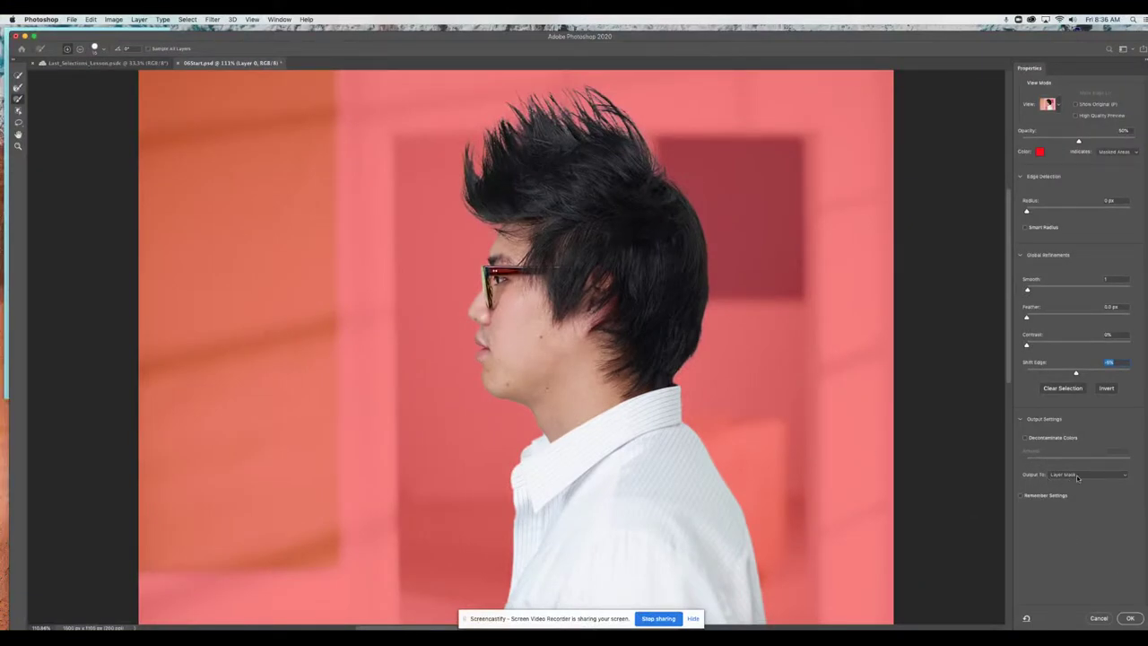
pyautogui.click(1128, 621)
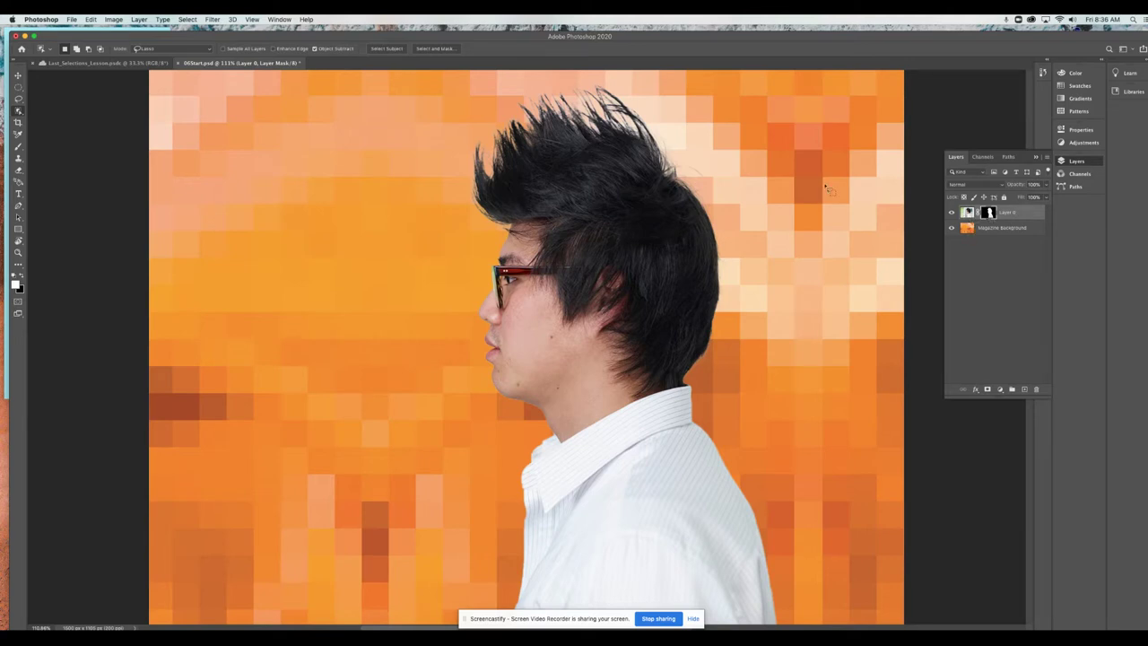
# Try moving the masked man back and forth across the magazine background with the Move tool
pyautogui.click(17, 77)
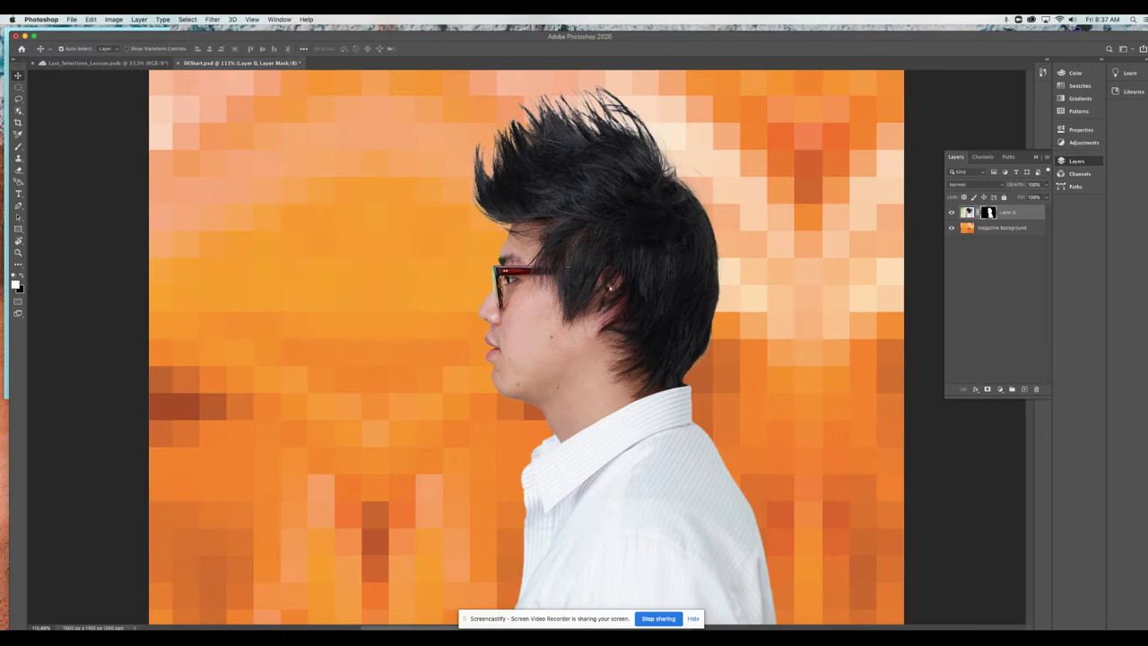
pyautogui.moveTo(583, 247); pyautogui.dragTo(438, 245)
pyautogui.moveTo(617, 285); pyautogui.dragTo(711, 269)
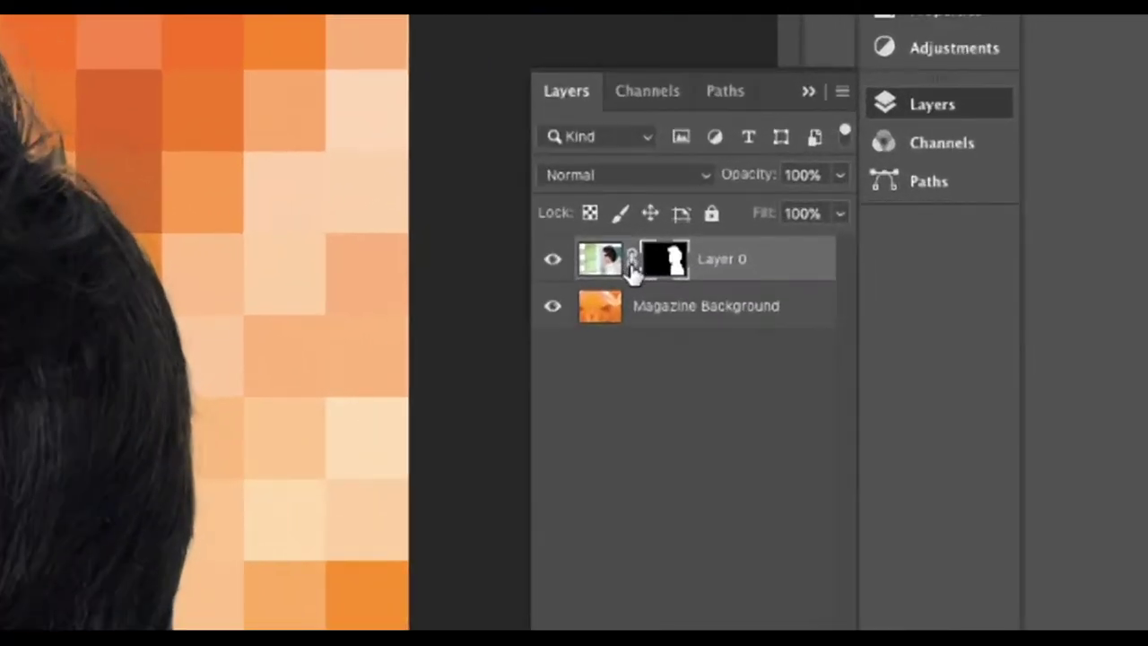
# Unlink Layer 0's mask to try shifting photo and mask separately, and move the realigned, relinked cut-out left across the background
pyautogui.click(633, 260)
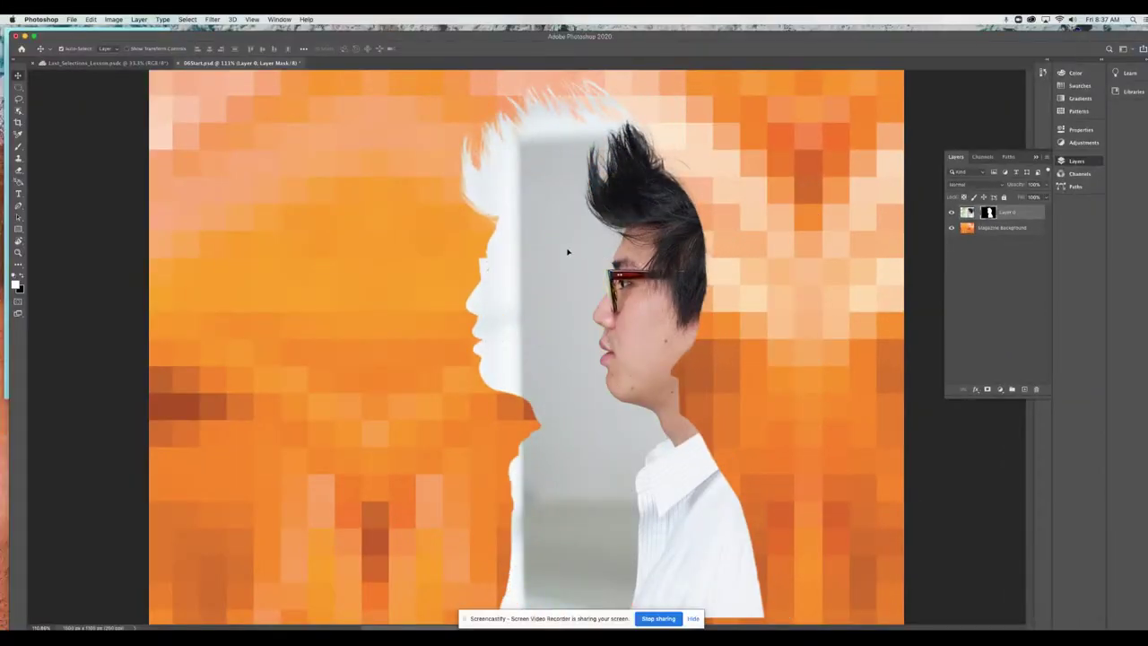
pyautogui.moveTo(569, 251); pyautogui.dragTo(603, 261)
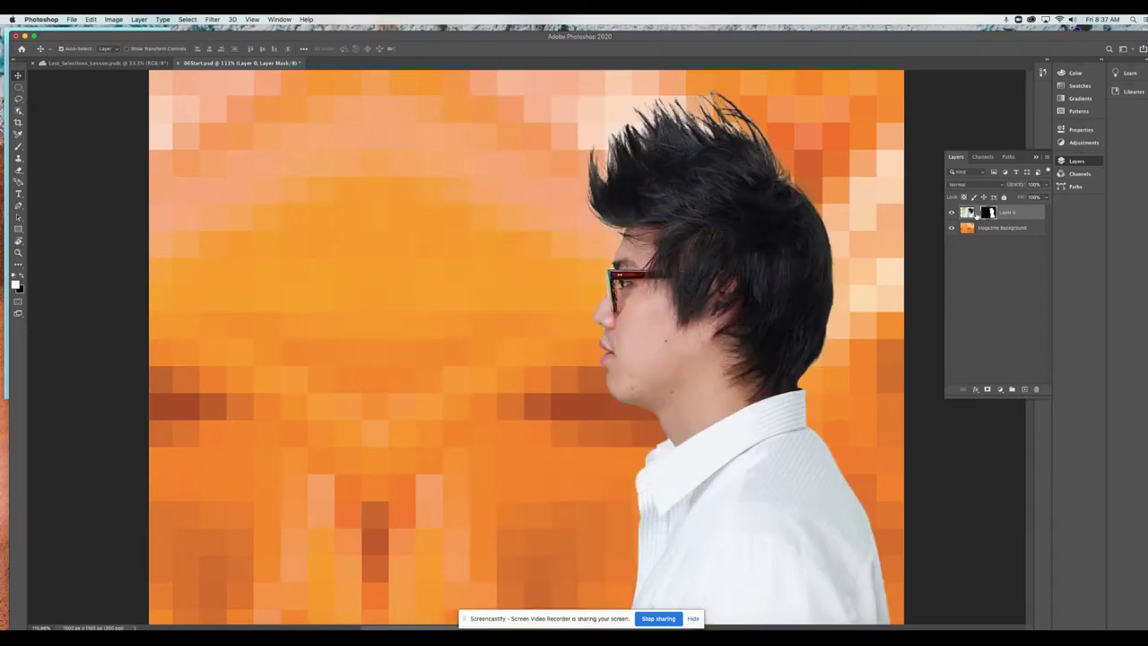
pyautogui.moveTo(726, 279); pyautogui.dragTo(579, 260)
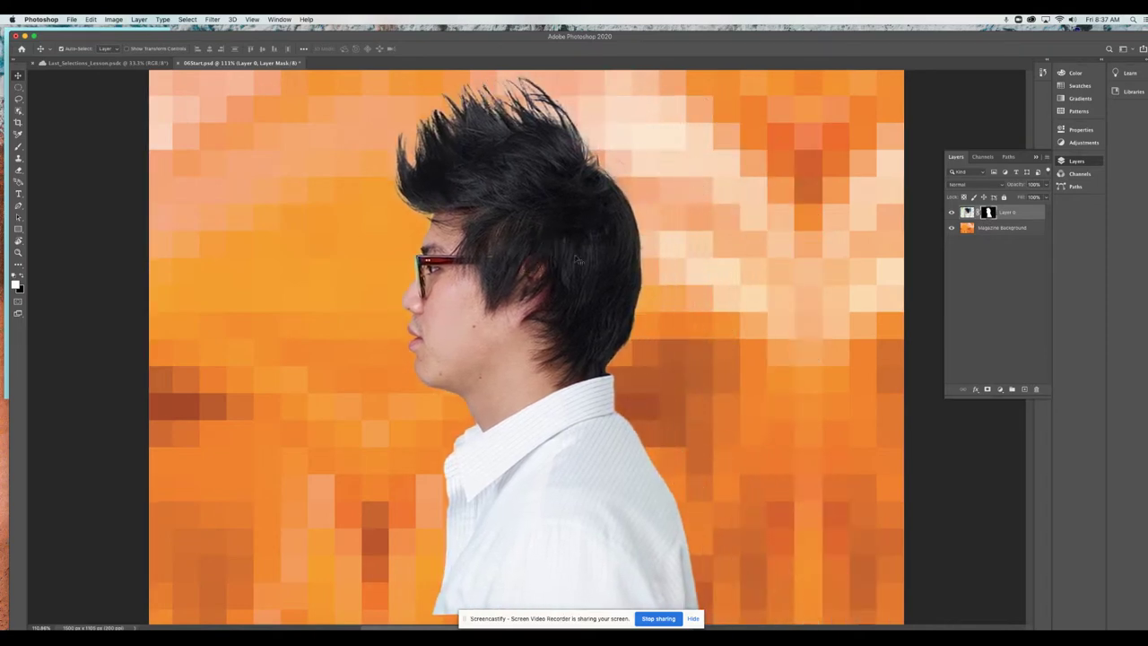
# Free-transform the cut-out man, undoing a trial scale, and place him right of the canvas centre with his shirt meeting the lower edge
pyautogui.press('super+t')
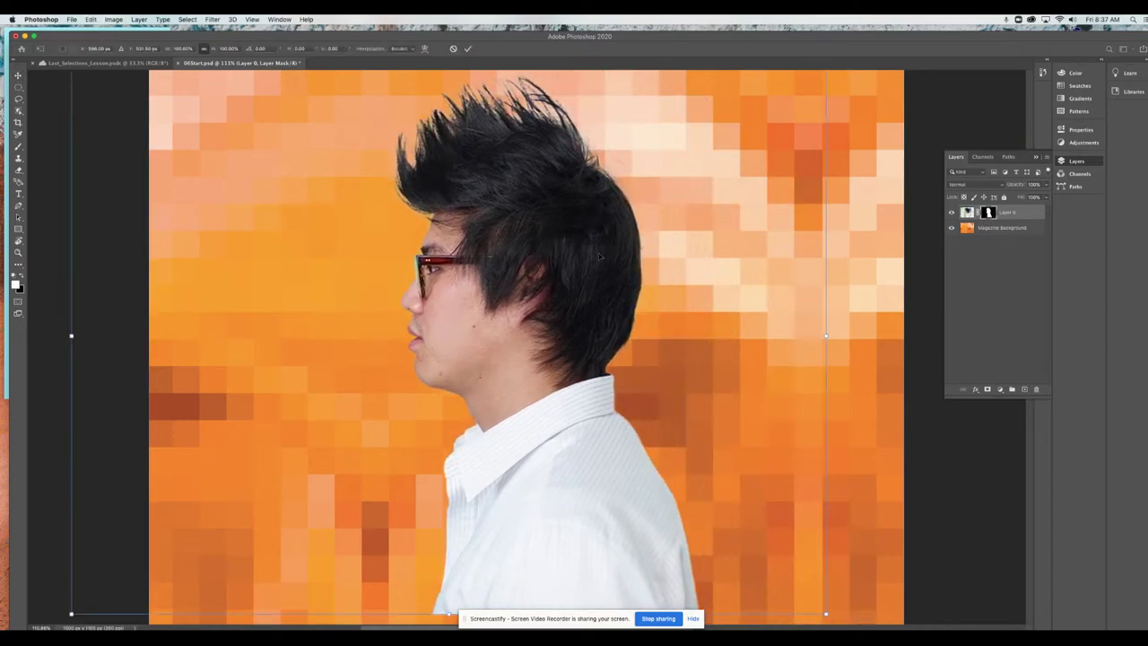
pyautogui.press('super+minus')
pyautogui.press('super+minus')
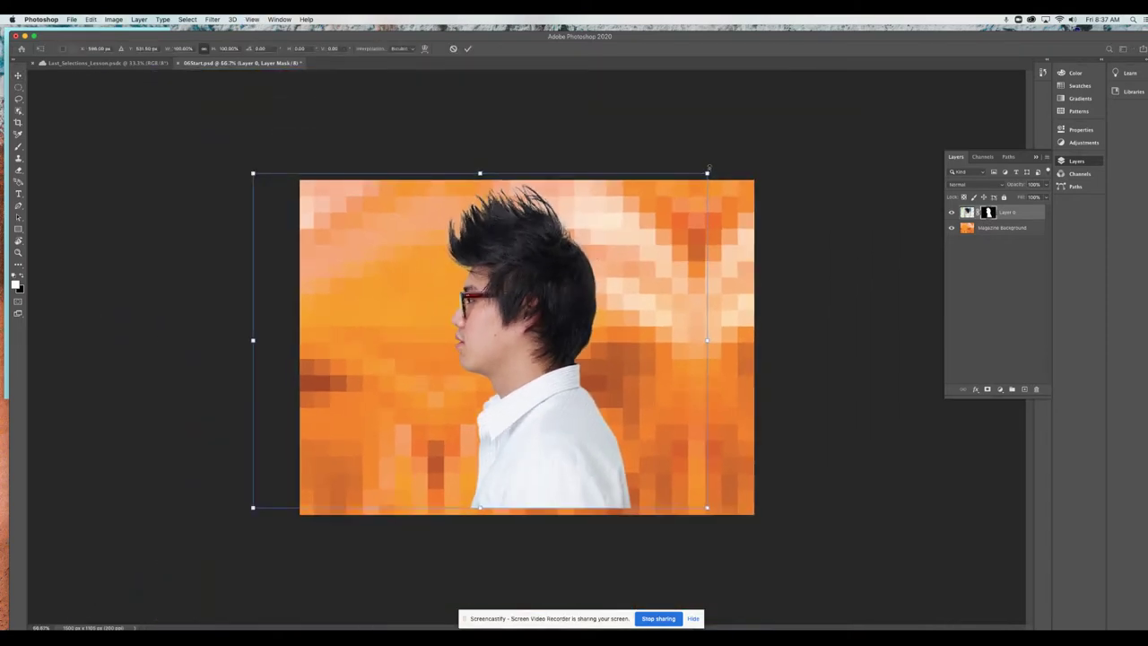
pyautogui.moveTo(713, 178); pyautogui.dragTo(546, 168)
pyautogui.press('super+z')
pyautogui.moveTo(549, 287); pyautogui.dragTo(606, 294)
pyautogui.press('Return')
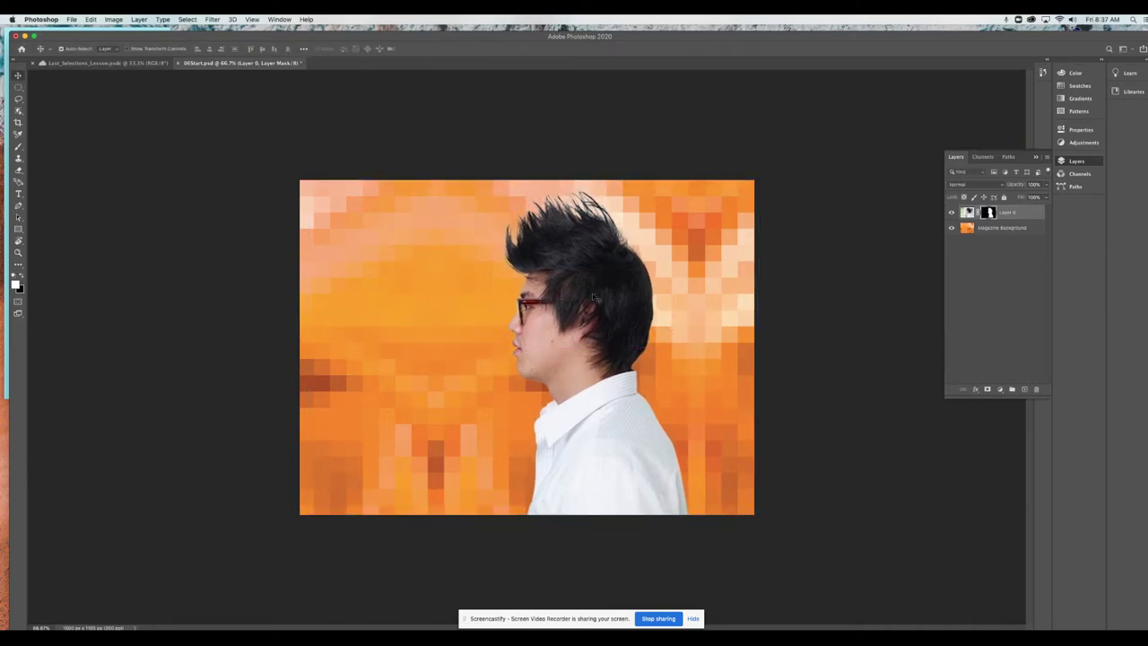
# Check the cut-out by disabling and re-enabling Layer 0's mask and by hiding and reshowing the Magazine Background layer
pyautogui.rightClick(988, 214)
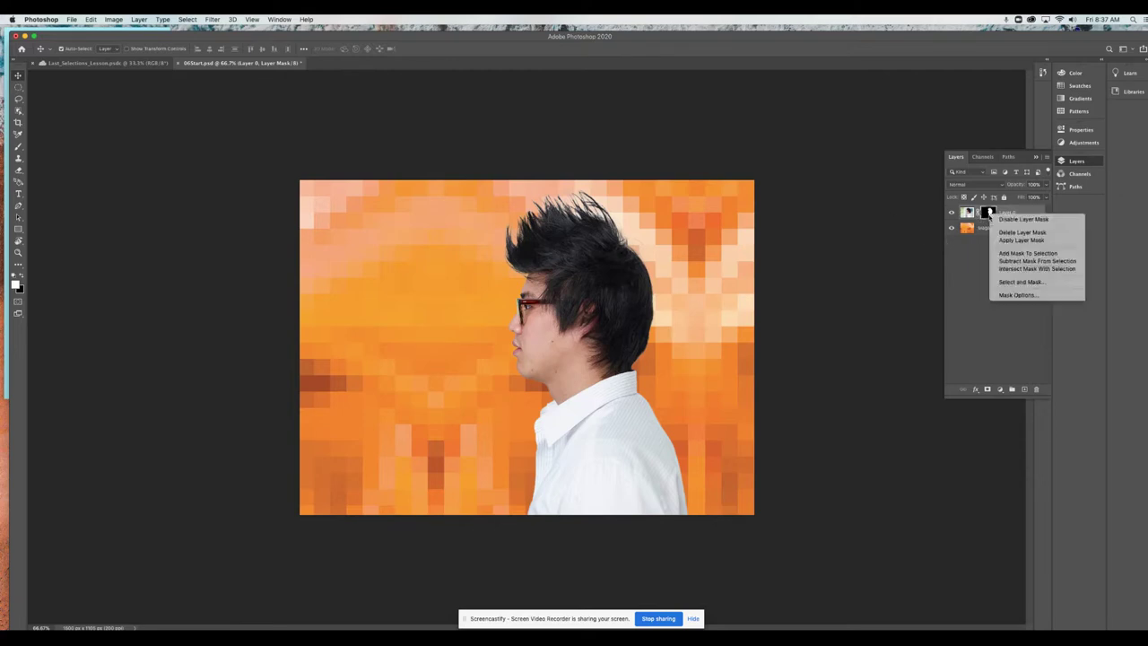
pyautogui.click(1008, 219)
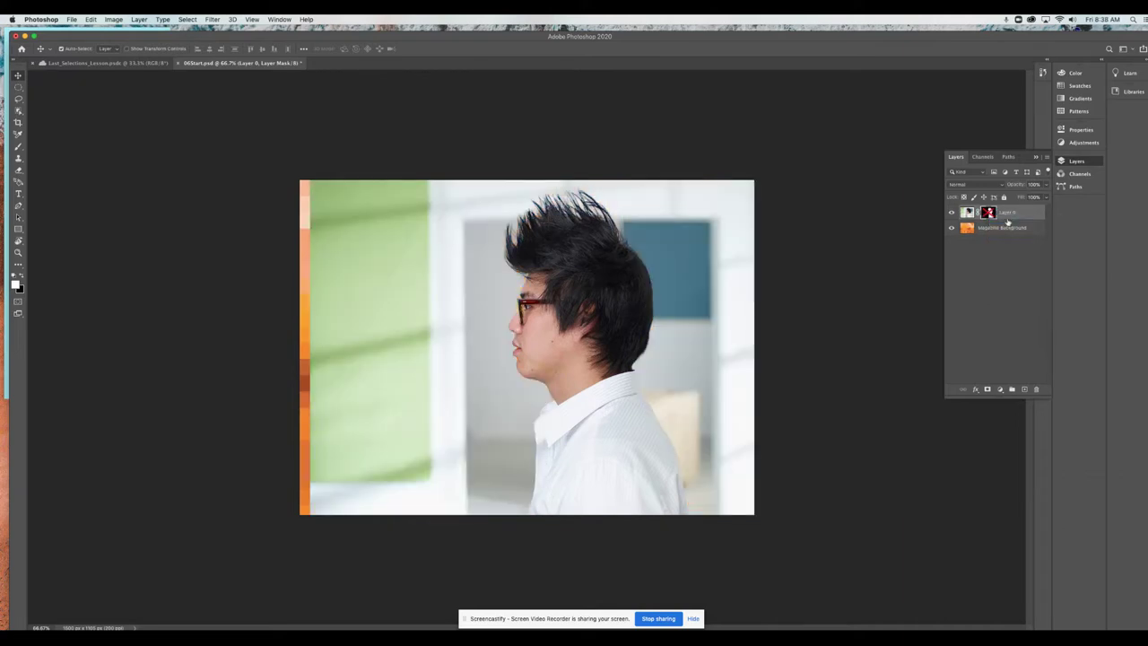
pyautogui.rightClick(989, 212)
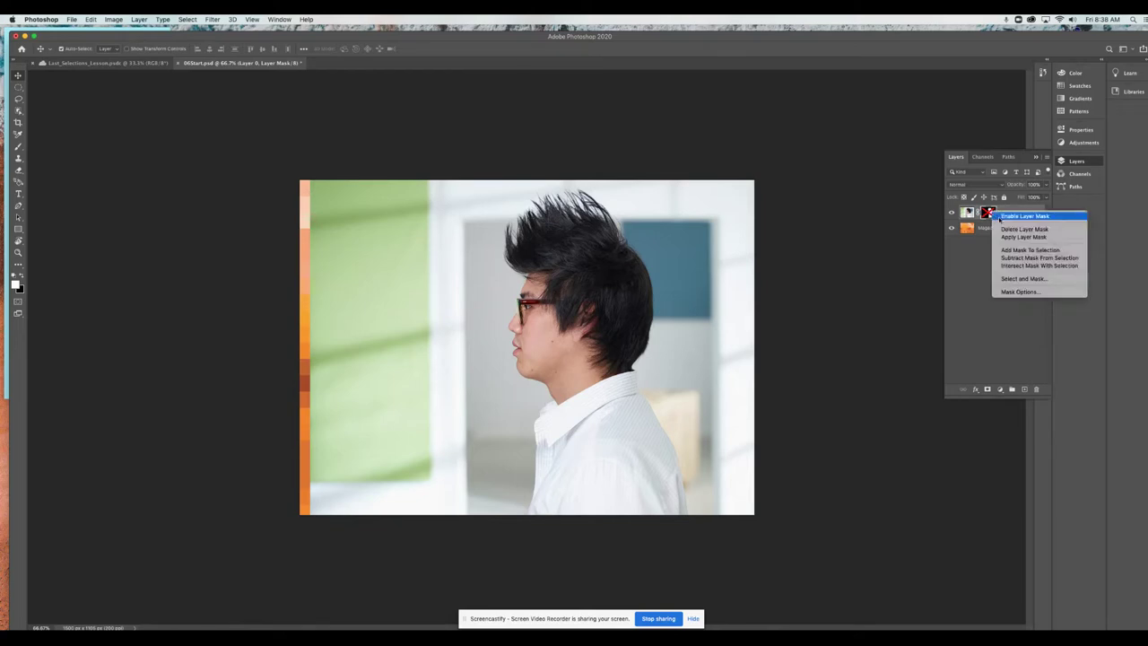
pyautogui.click(1004, 216)
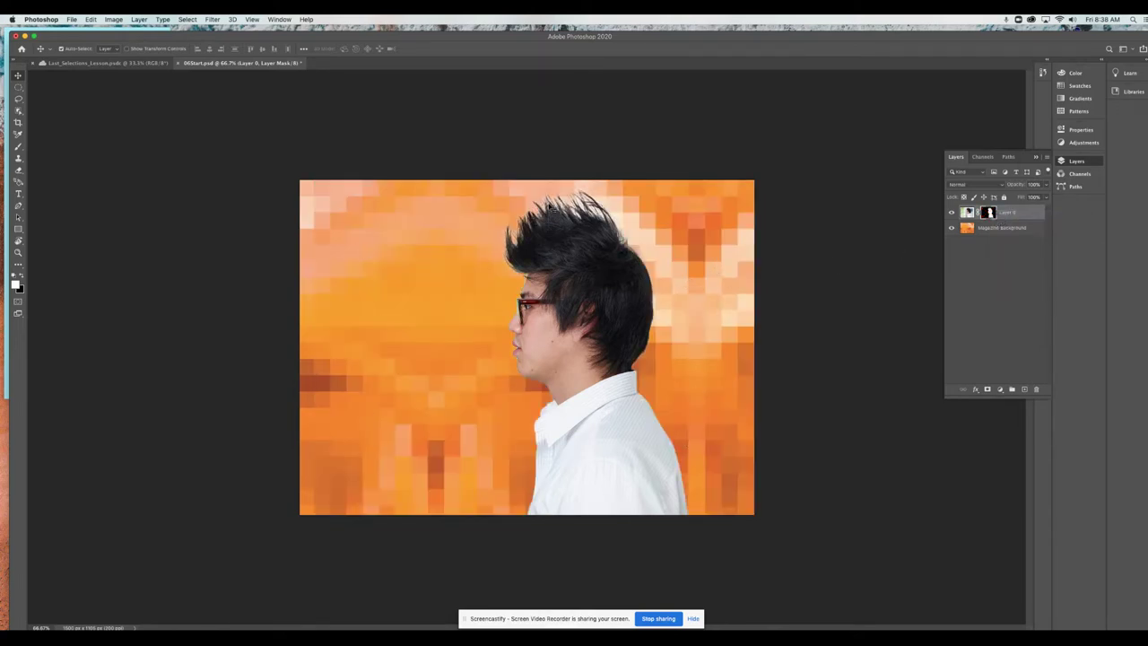
pyautogui.click(951, 228)
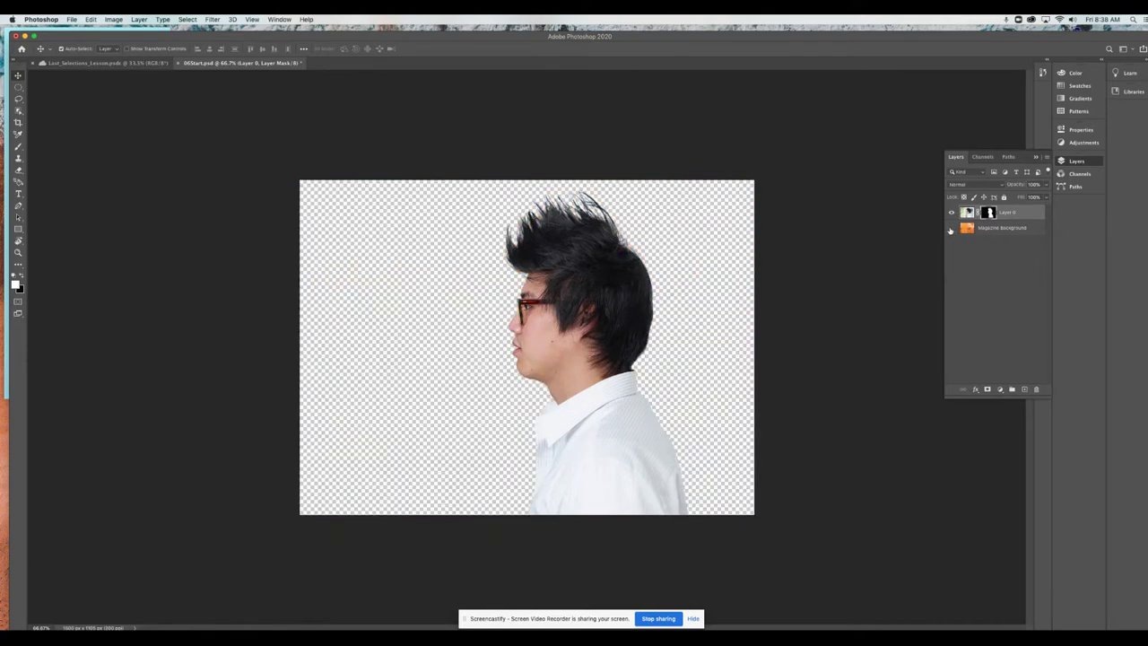
pyautogui.click(951, 229)
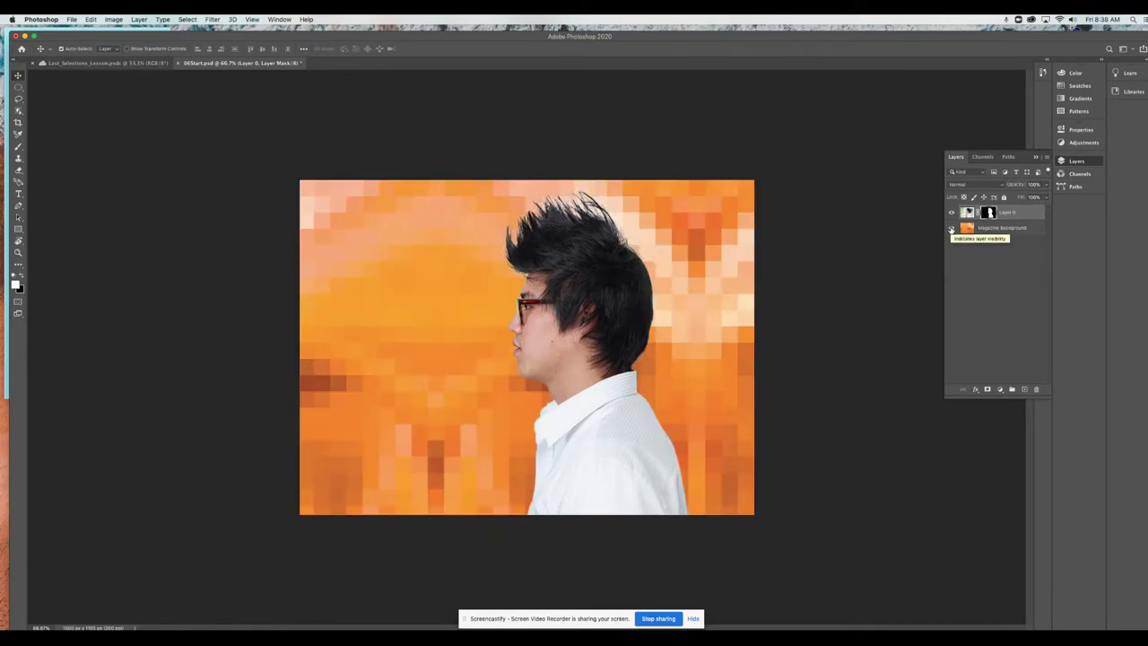